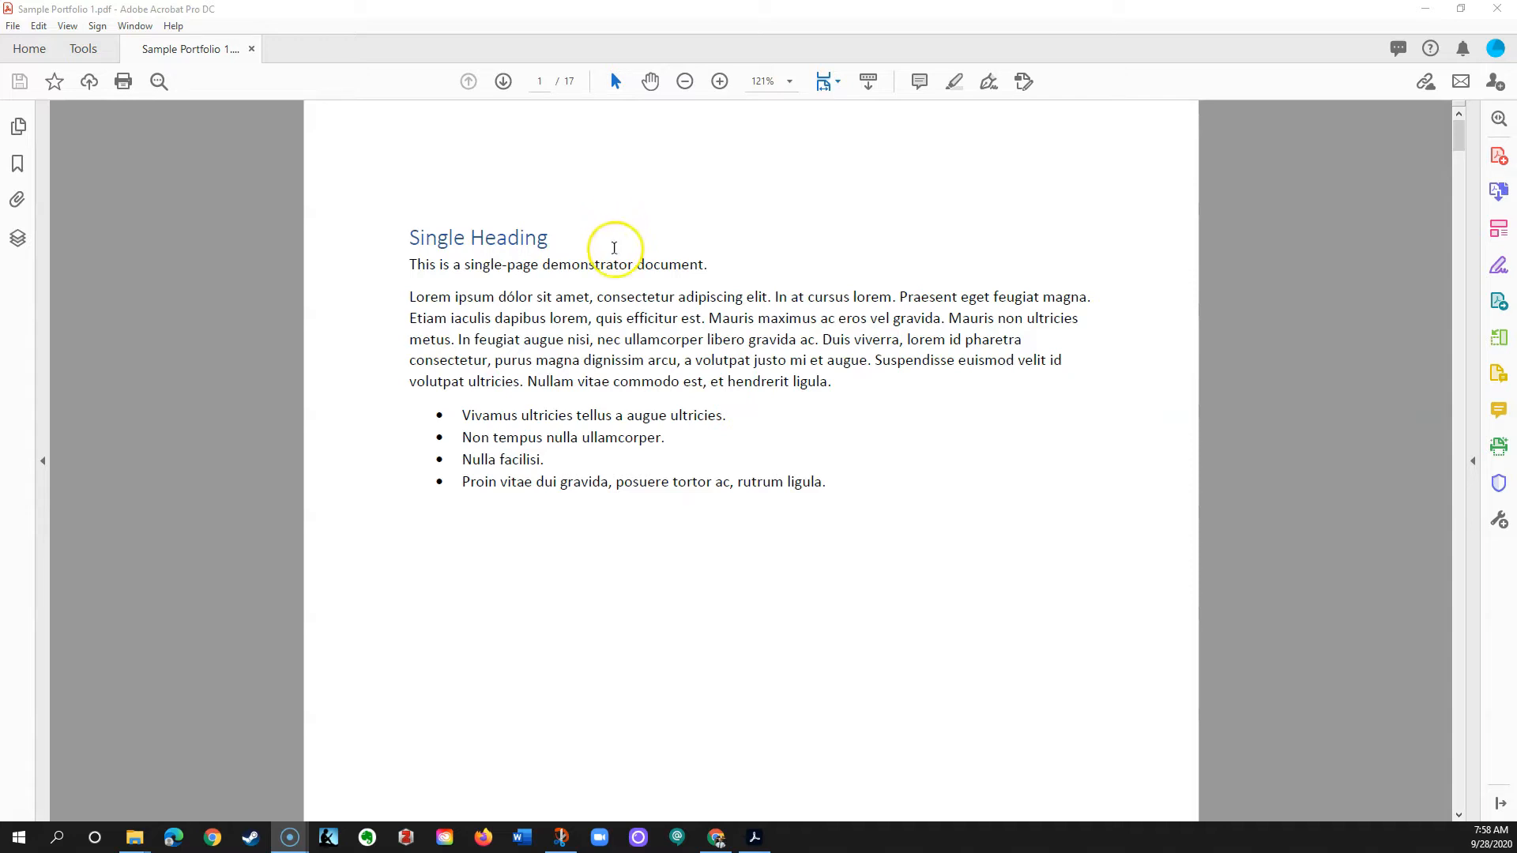
Insert the pages of the Sample PDF File Skeleton document before the first page of the portfolio
{"action": "left_click", "coordinate": [1499, 340]}
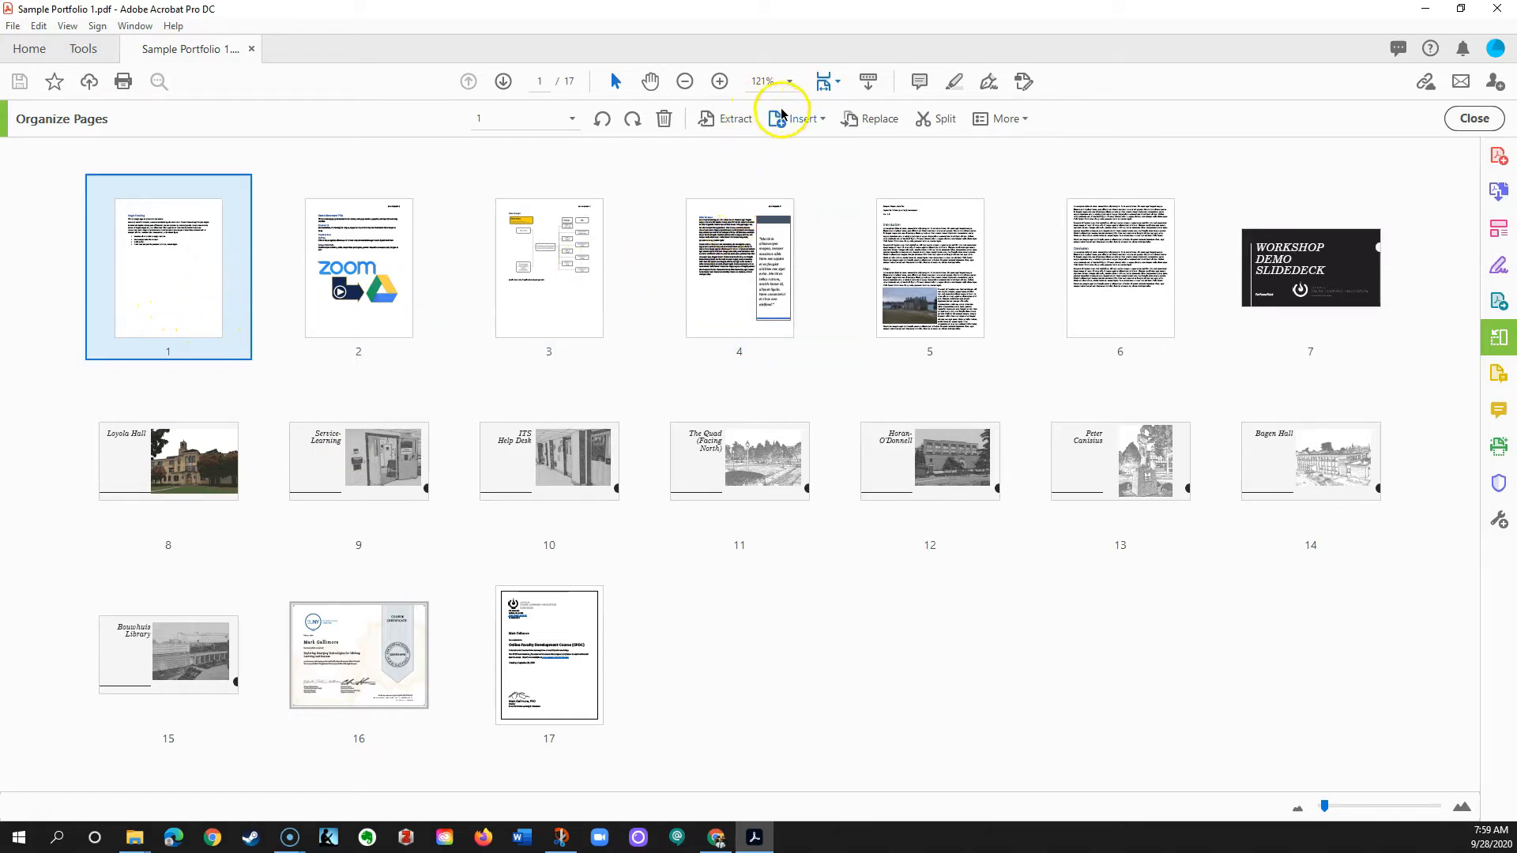
{"action": "left_click", "coordinate": [822, 120]}
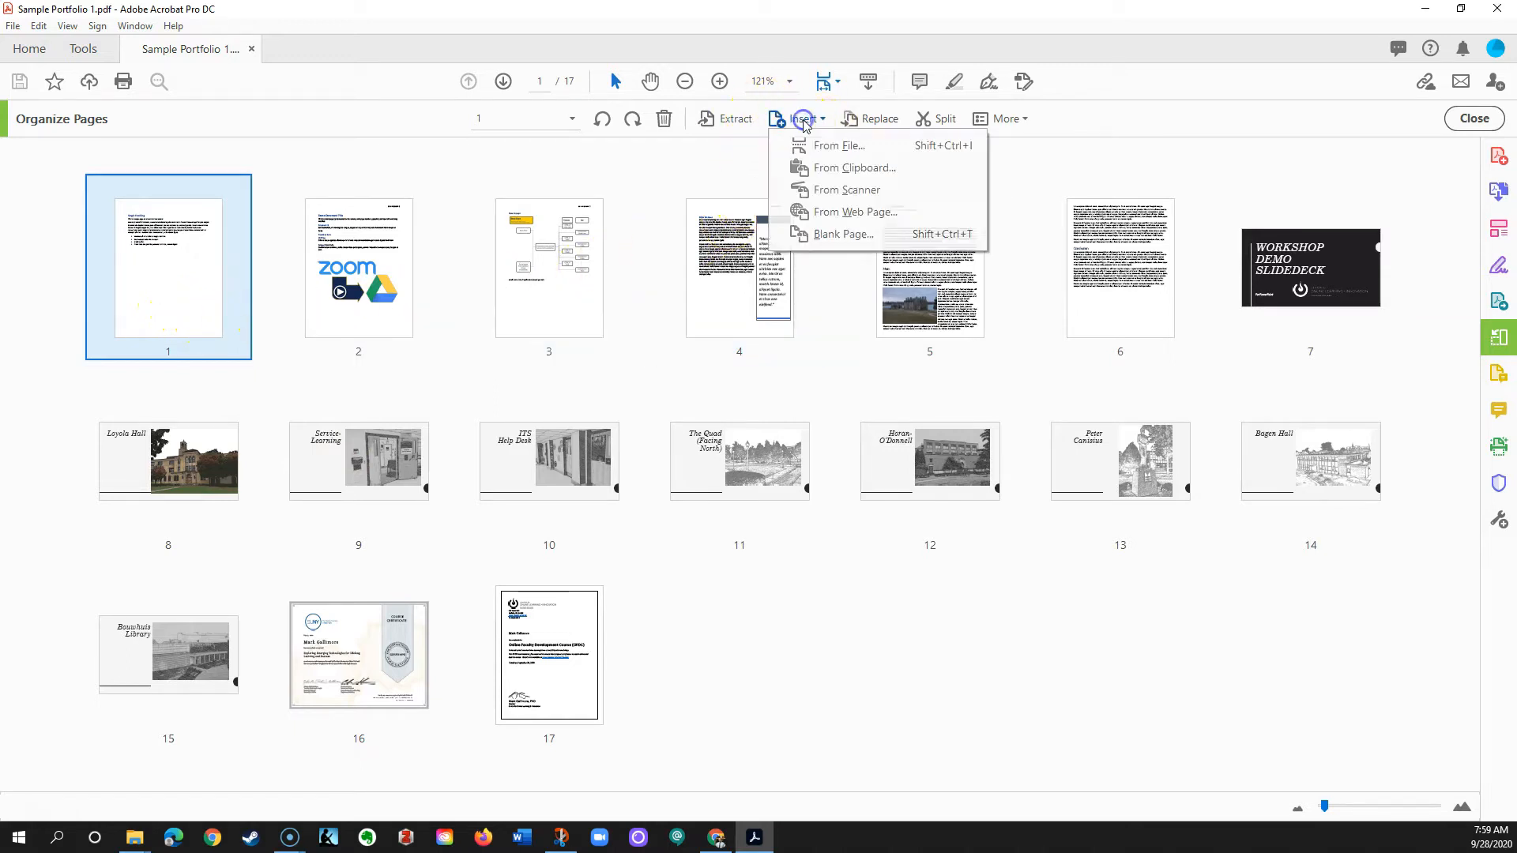
{"action": "left_click", "coordinate": [849, 150]}
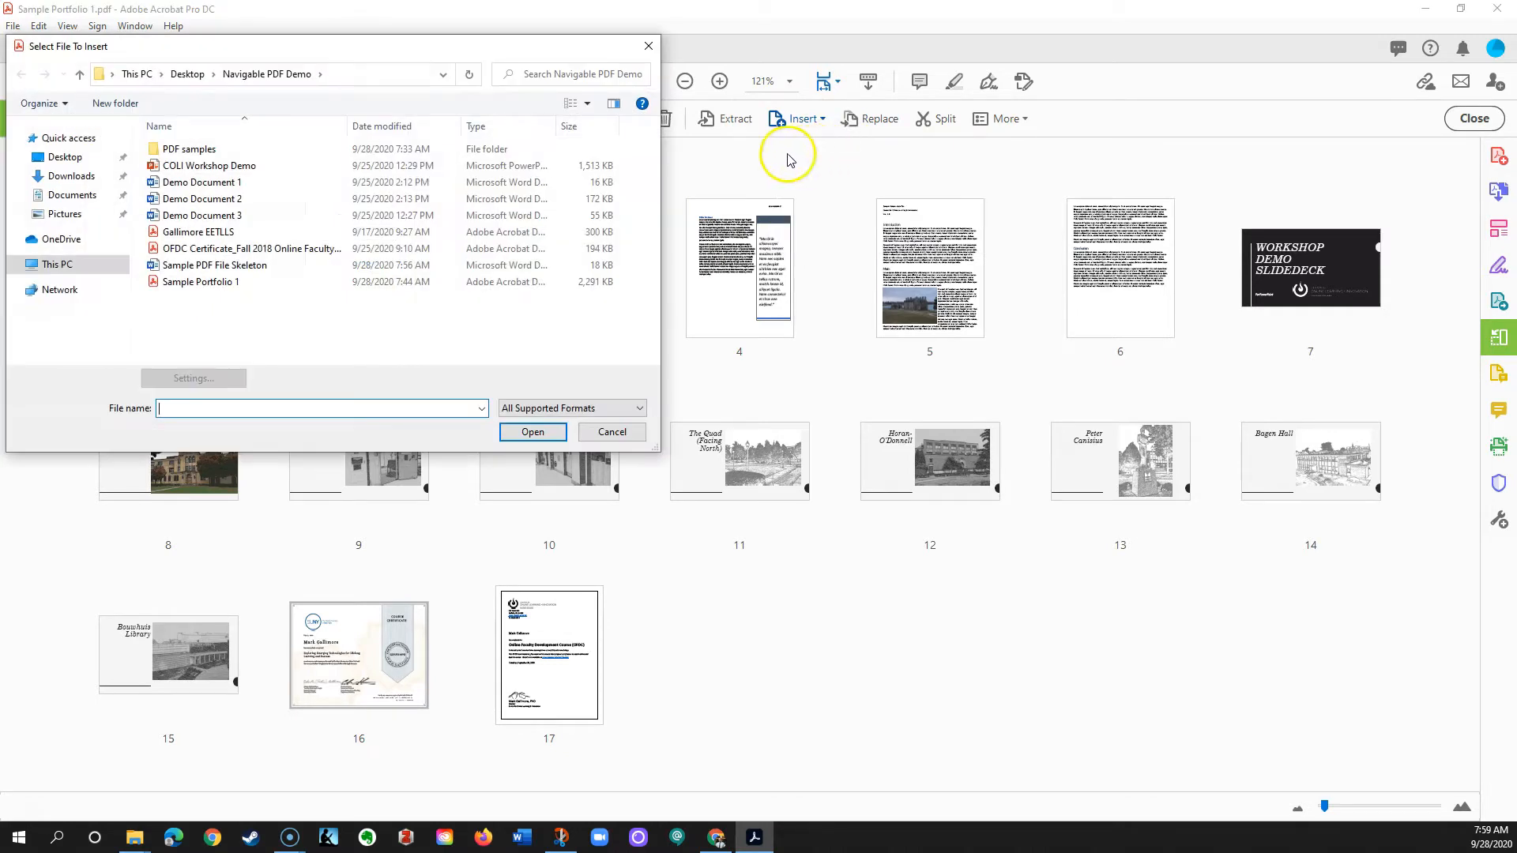
{"action": "left_click", "coordinate": [185, 269]}
{"action": "left_click", "coordinate": [533, 431]}
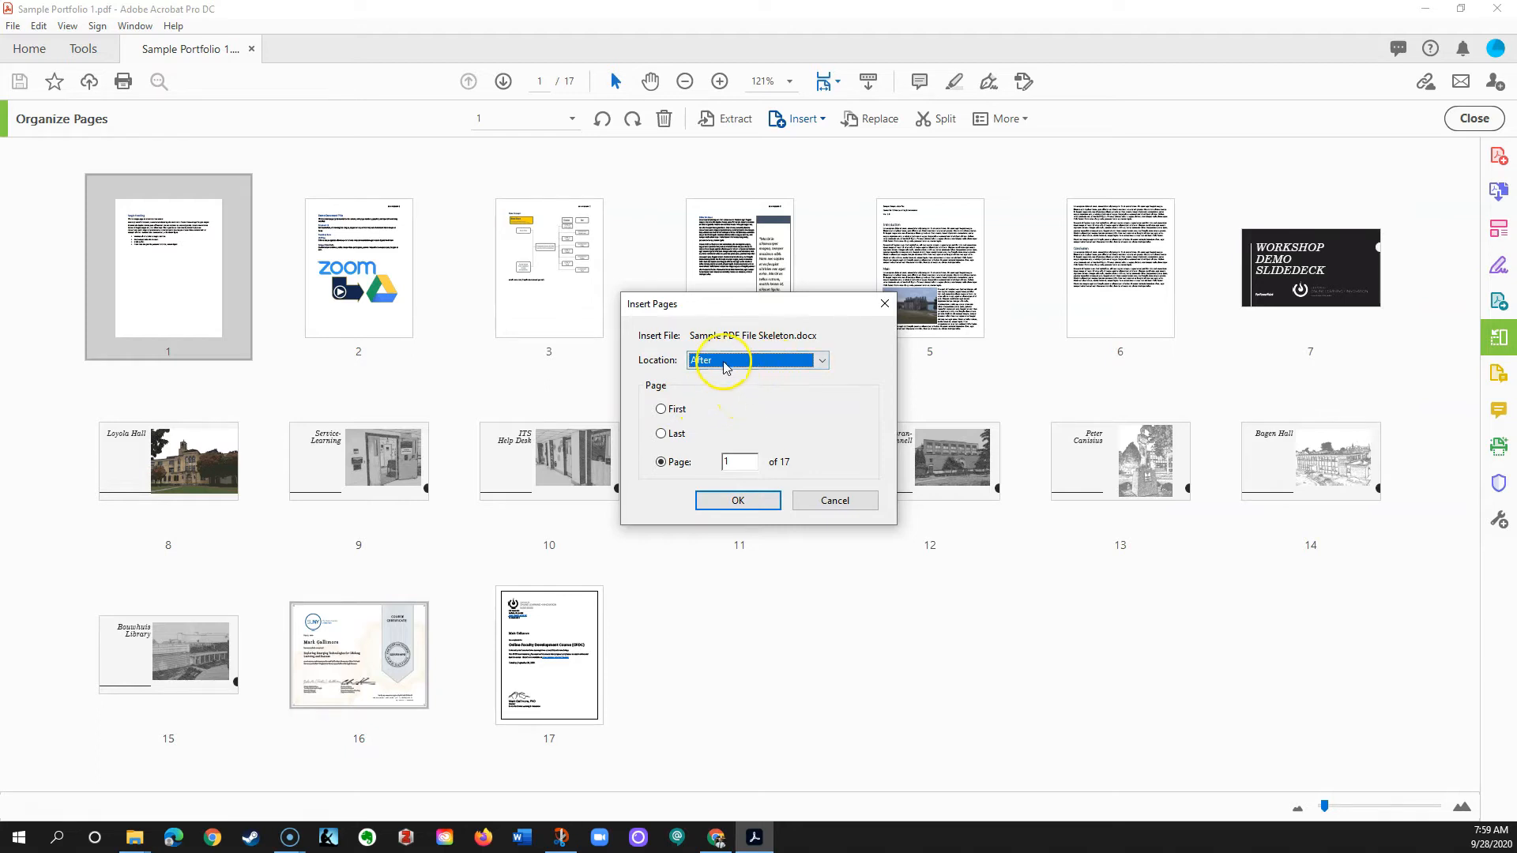
{"action": "left_click", "coordinate": [724, 361]}
{"action": "left_click", "coordinate": [711, 393]}
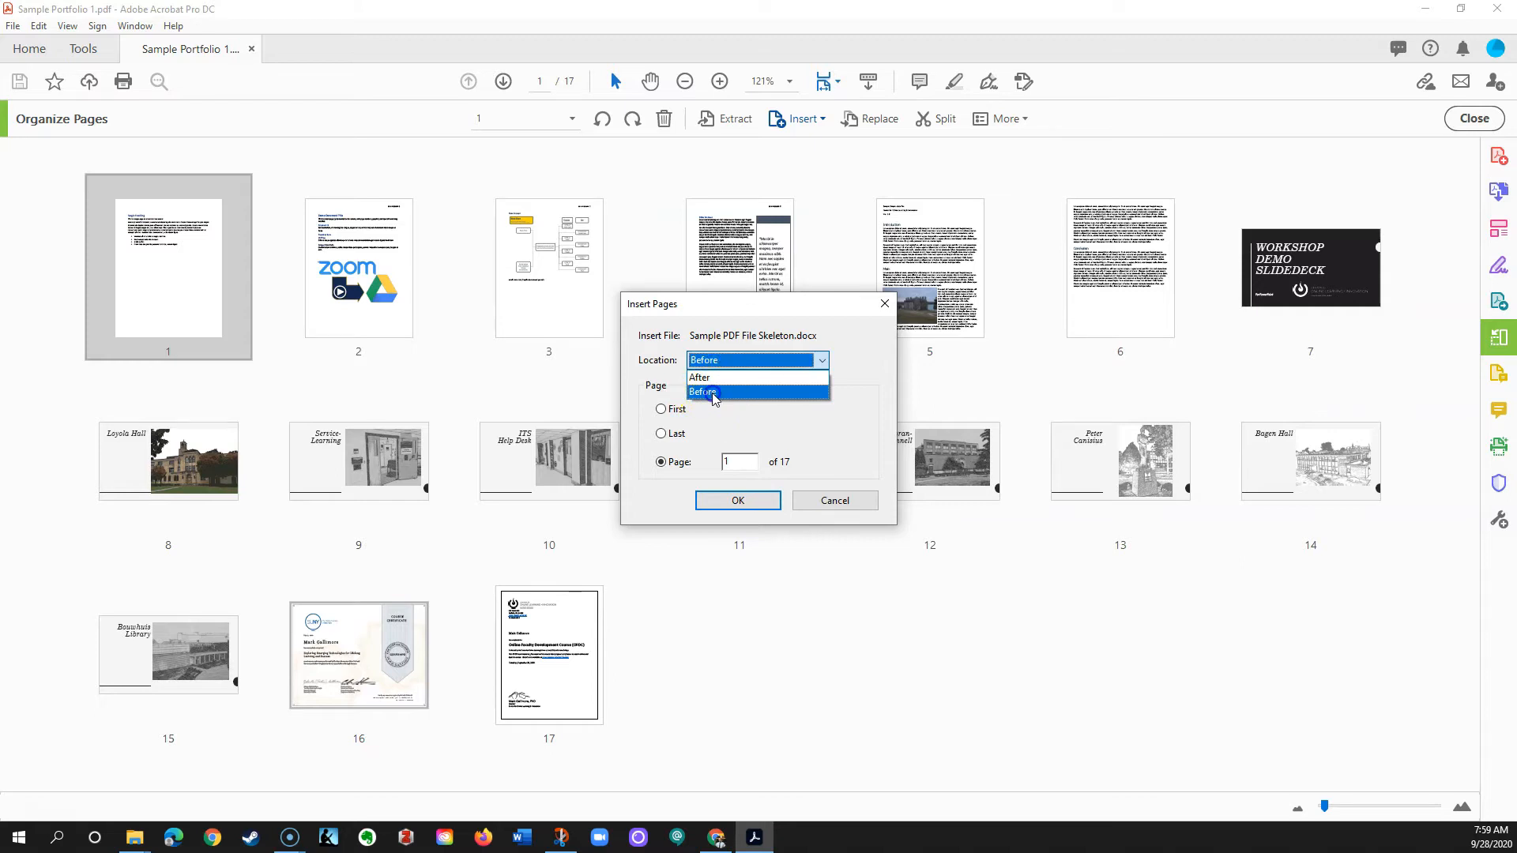
{"action": "left_click", "coordinate": [661, 411]}
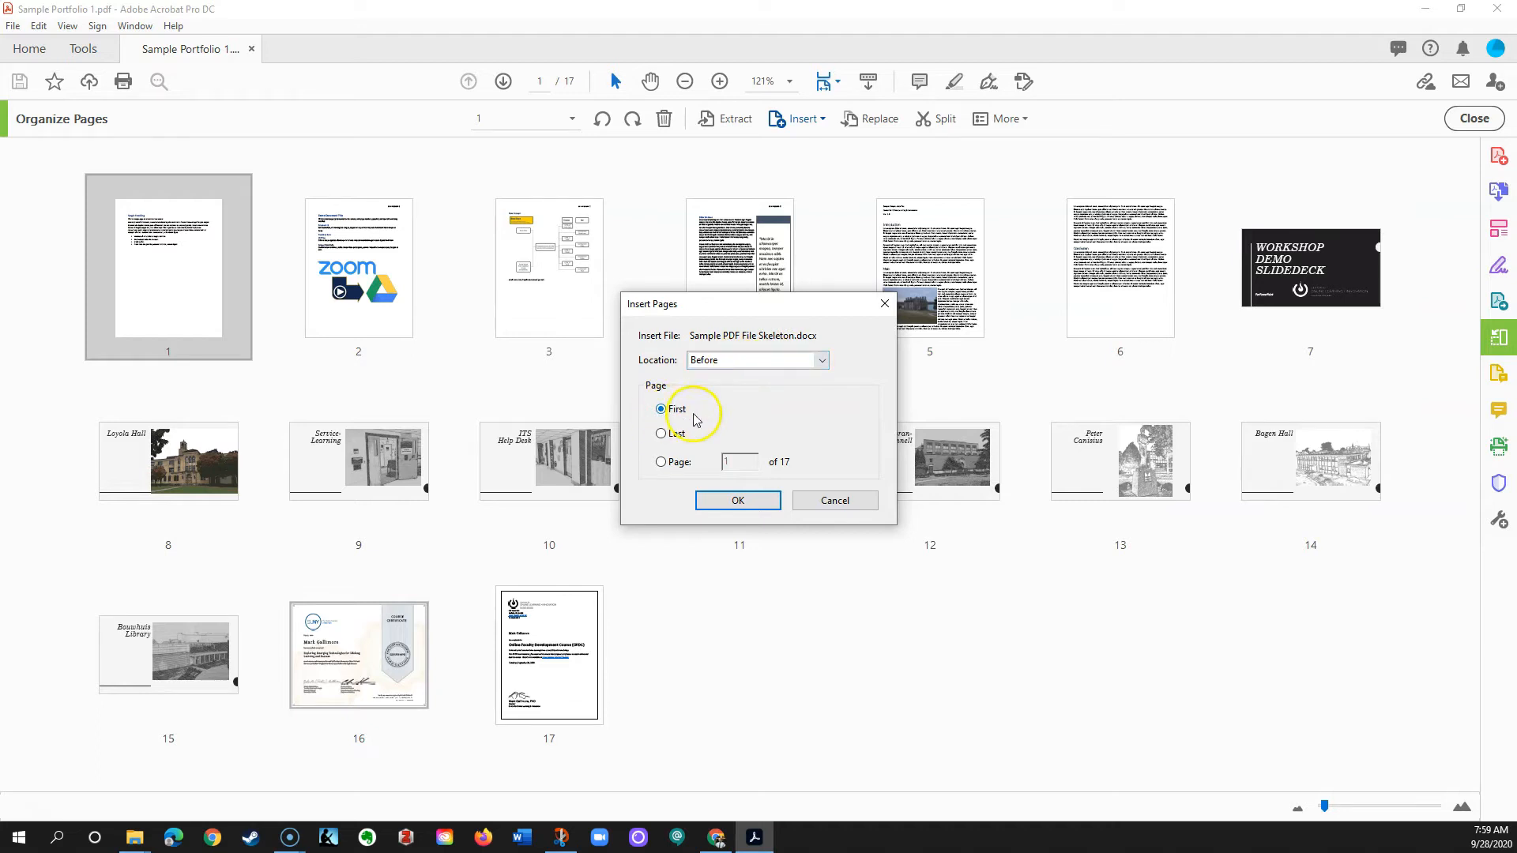
{"action": "left_click", "coordinate": [731, 498]}
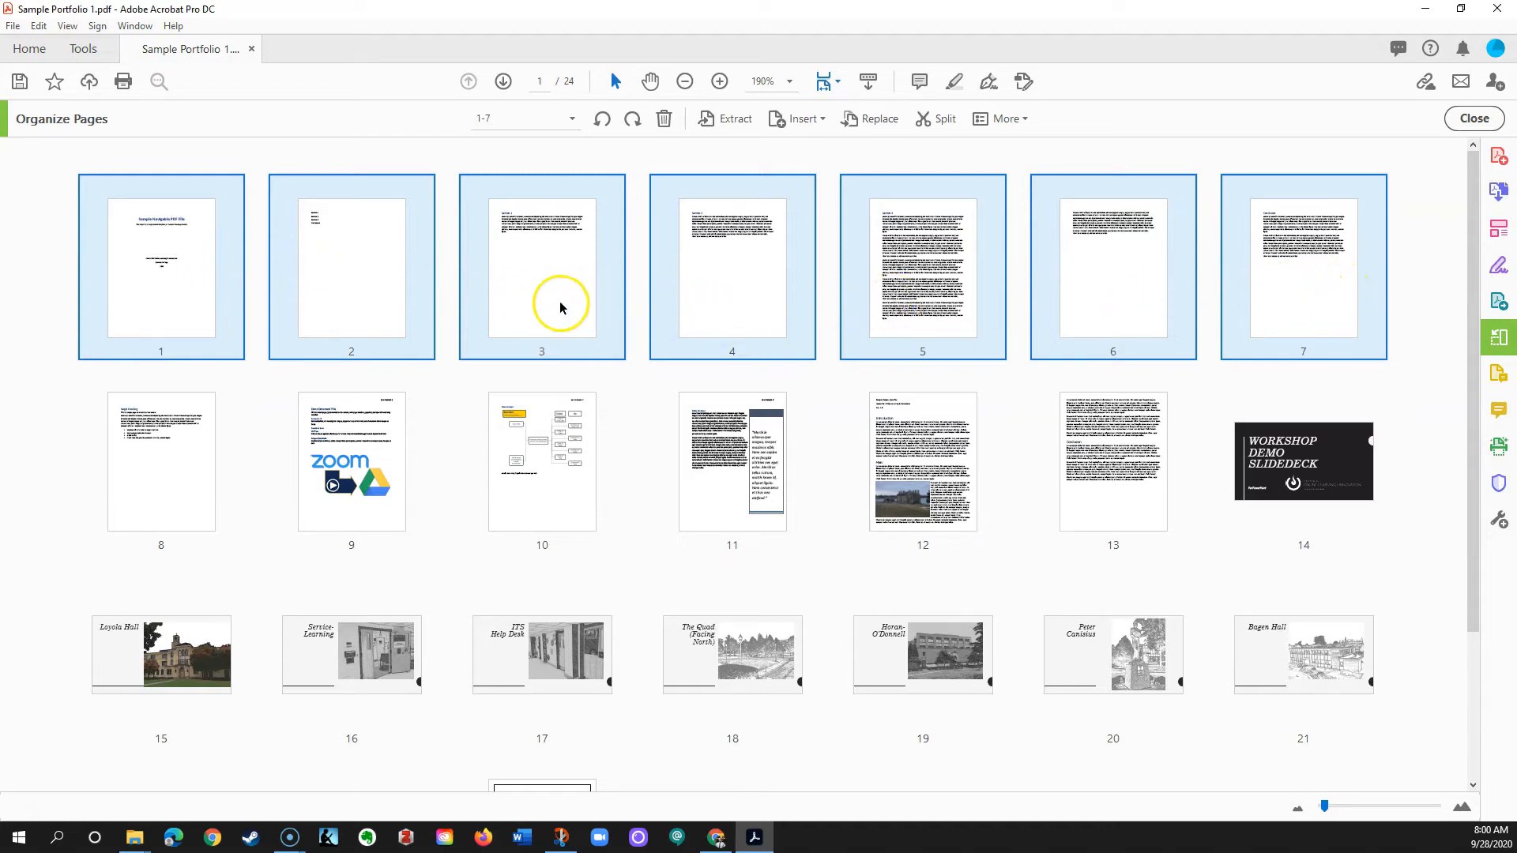
Move the Section 2 page from position 4 to directly after page 11, the page with the quote sidebar
{"action": "left_click", "coordinate": [535, 297]}
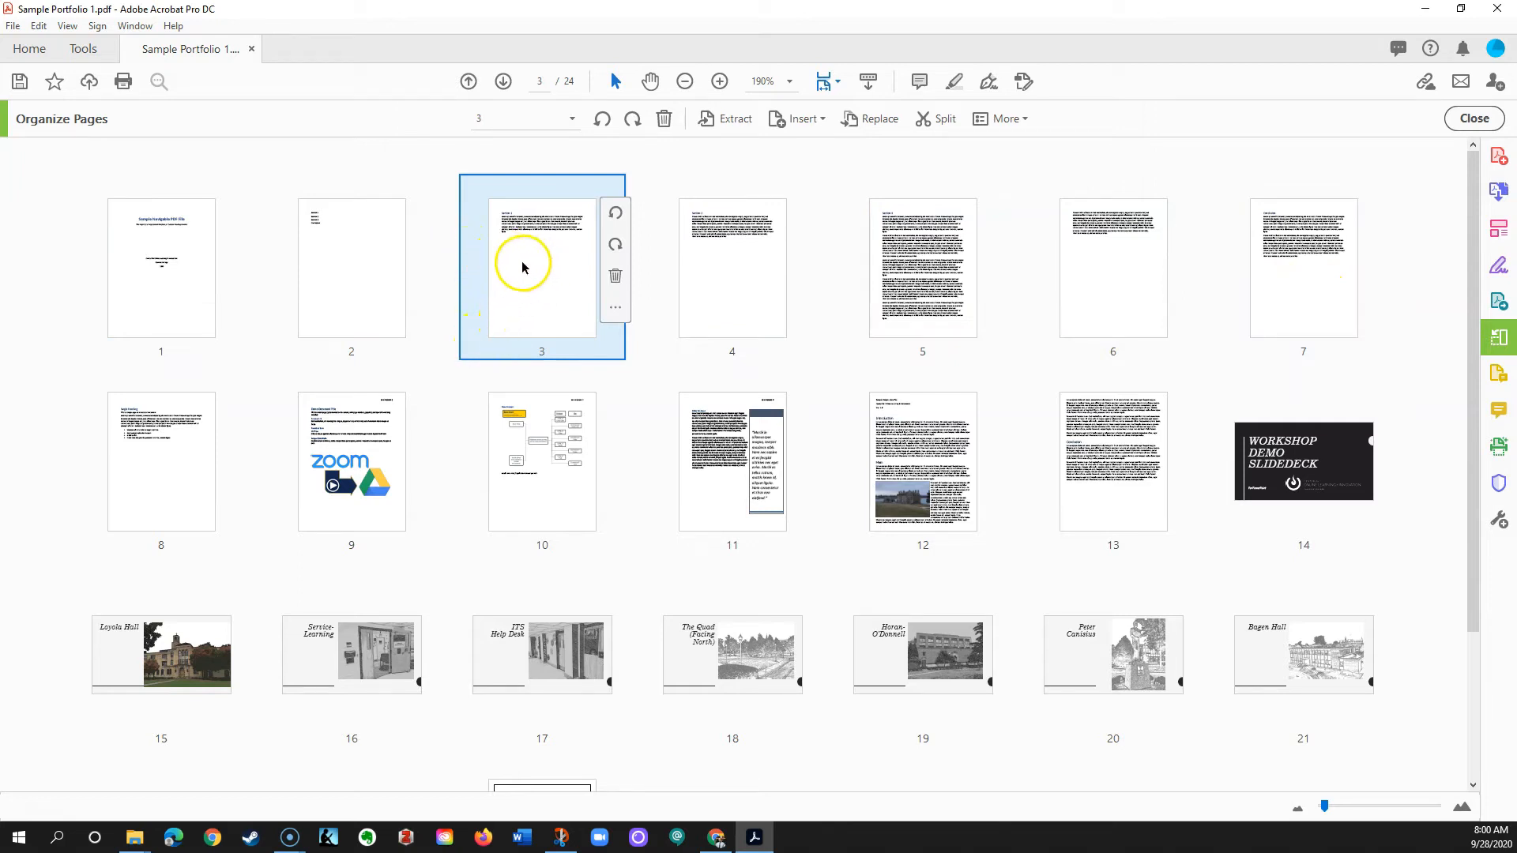
{"action": "left_click", "coordinate": [737, 286]}
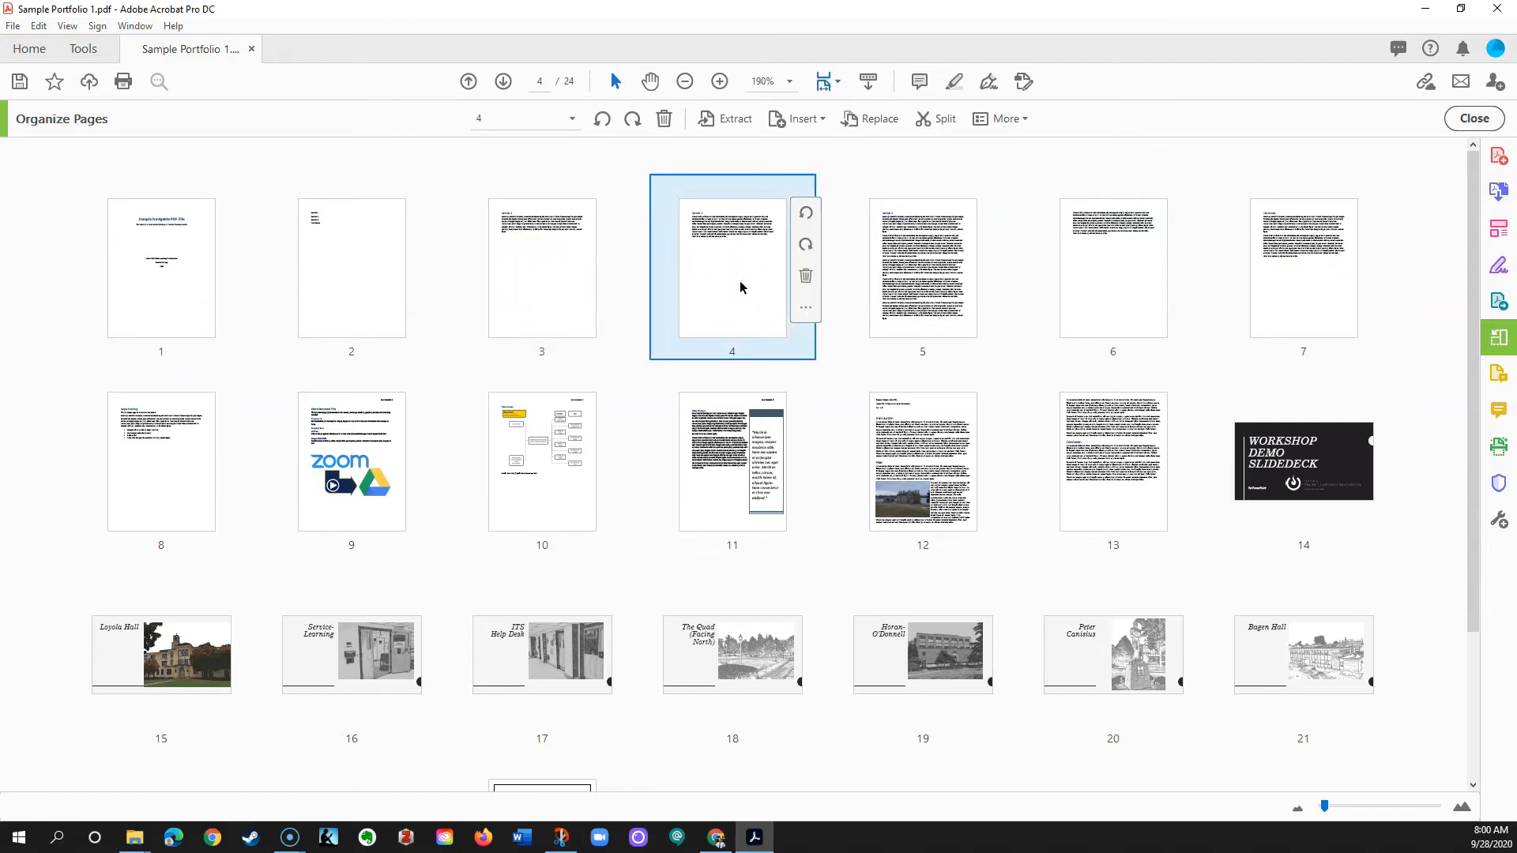
{"action": "left_click_drag", "start_coordinate": [744, 281], "coordinate": [822, 467]}
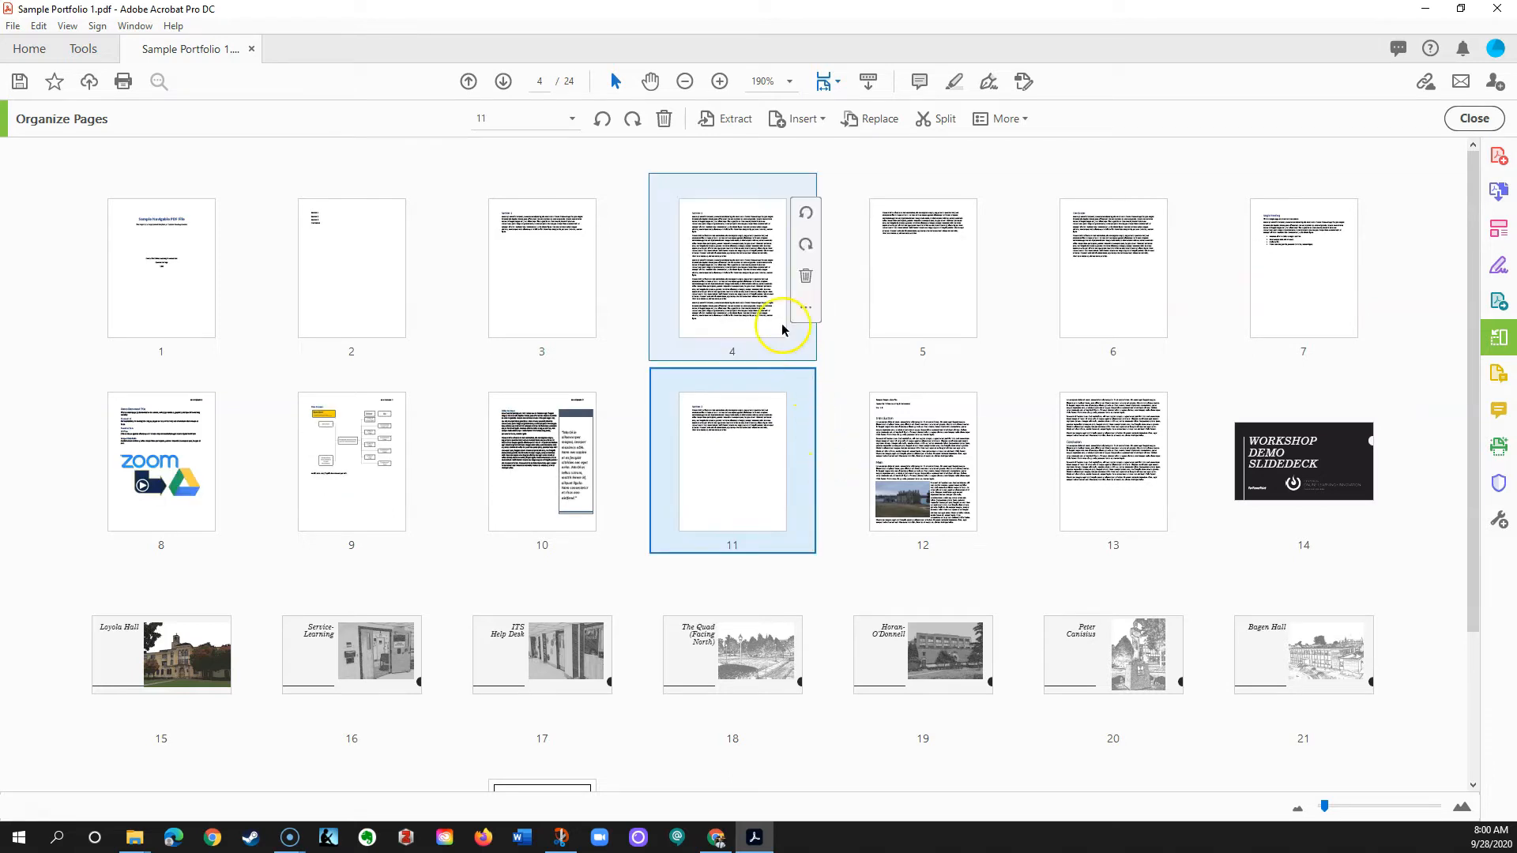
Move the two Section 3 pages, 4 and 5, together to just before the Workshop Demo Slidedeck title slide
{"action": "left_click", "coordinate": [722, 266]}
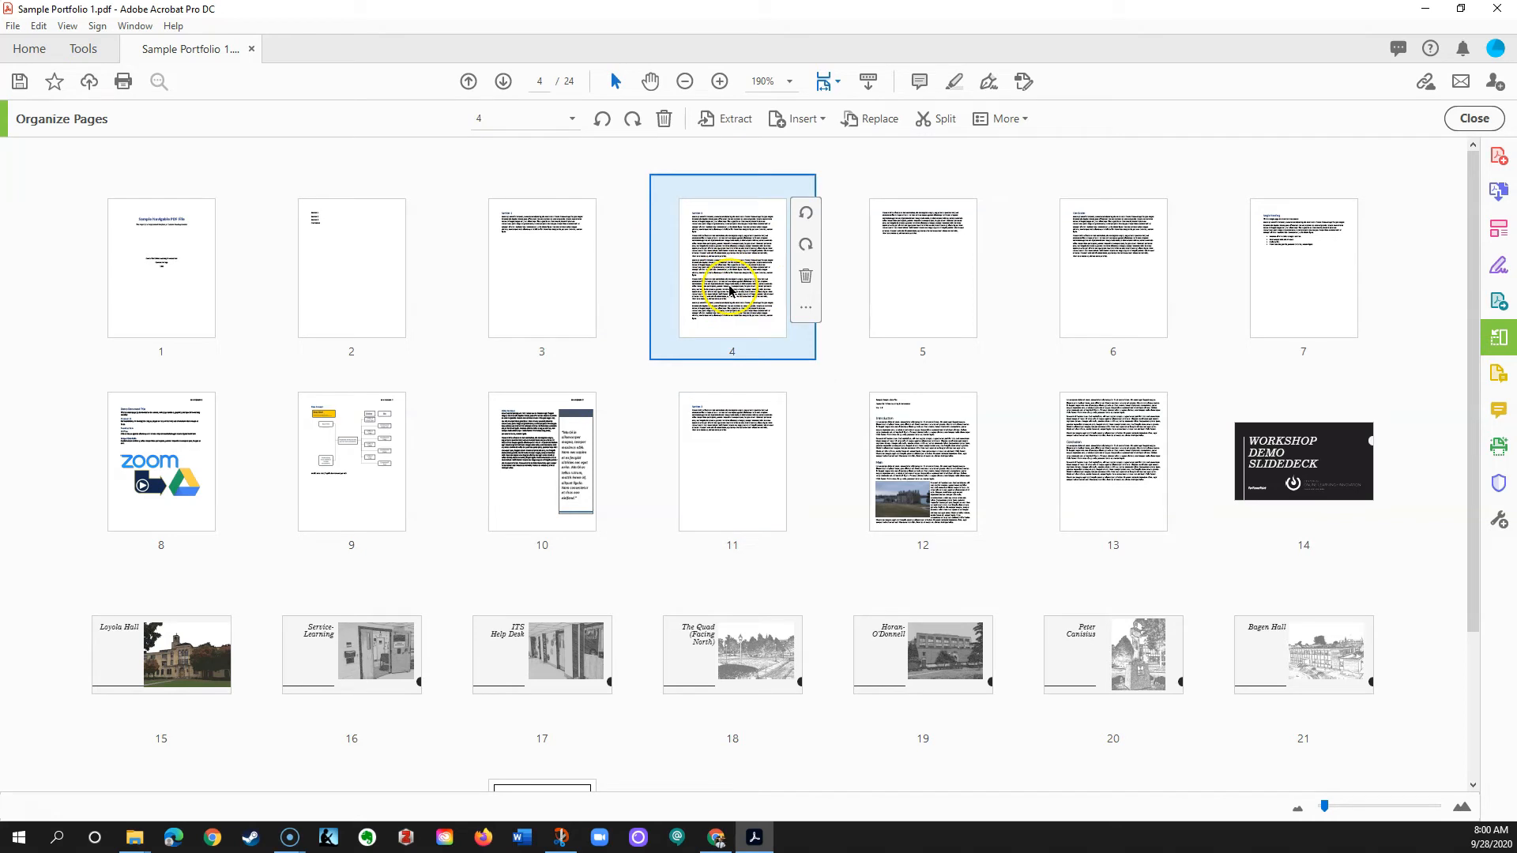
{"action": "left_click", "coordinate": [915, 298], "text": "shift"}
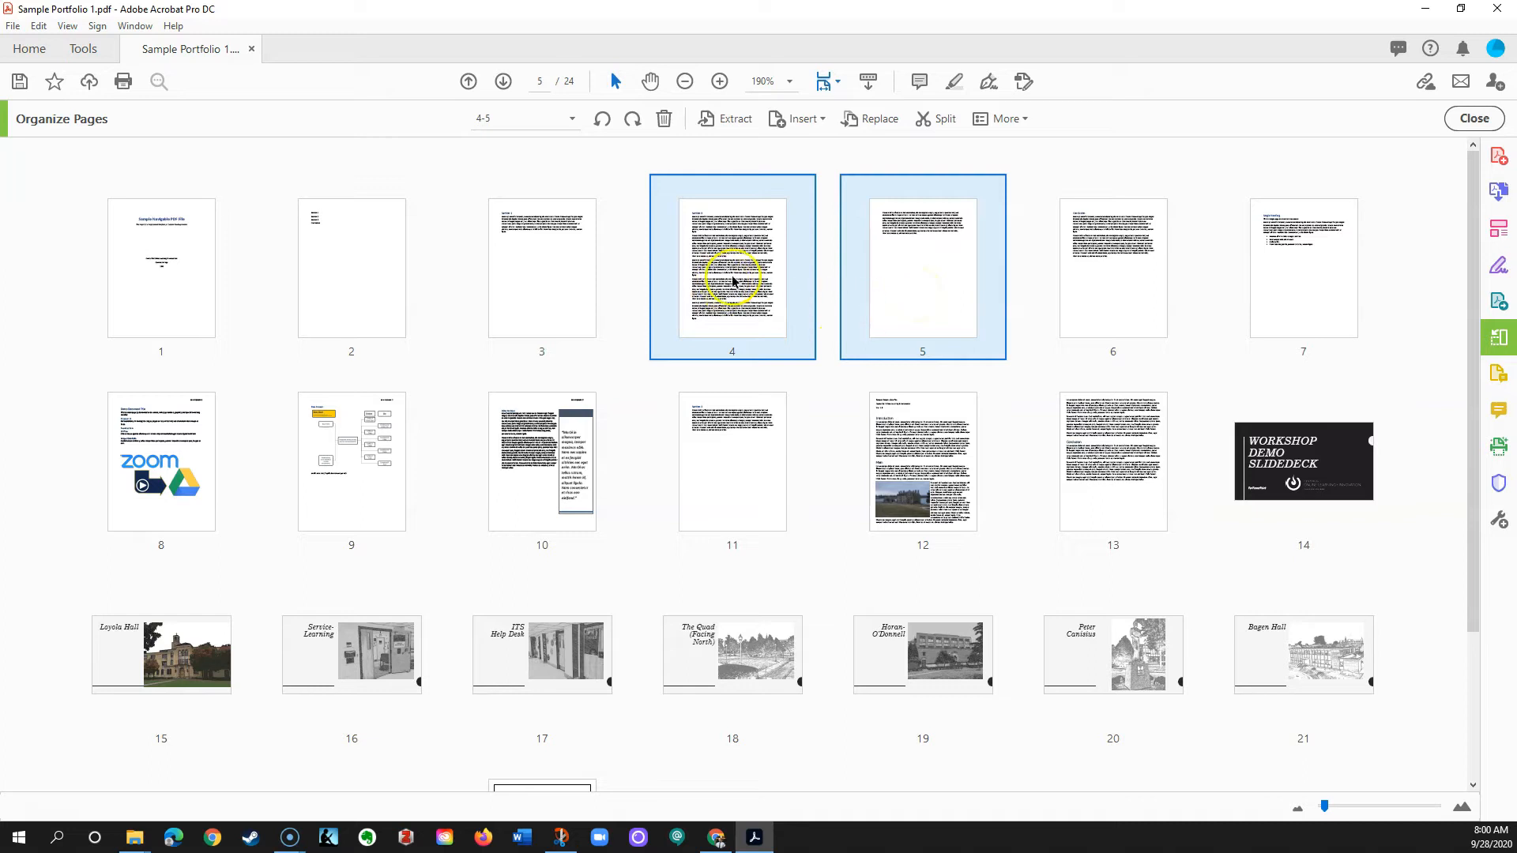
{"action": "left_click_drag", "start_coordinate": [735, 275], "coordinate": [1222, 457]}
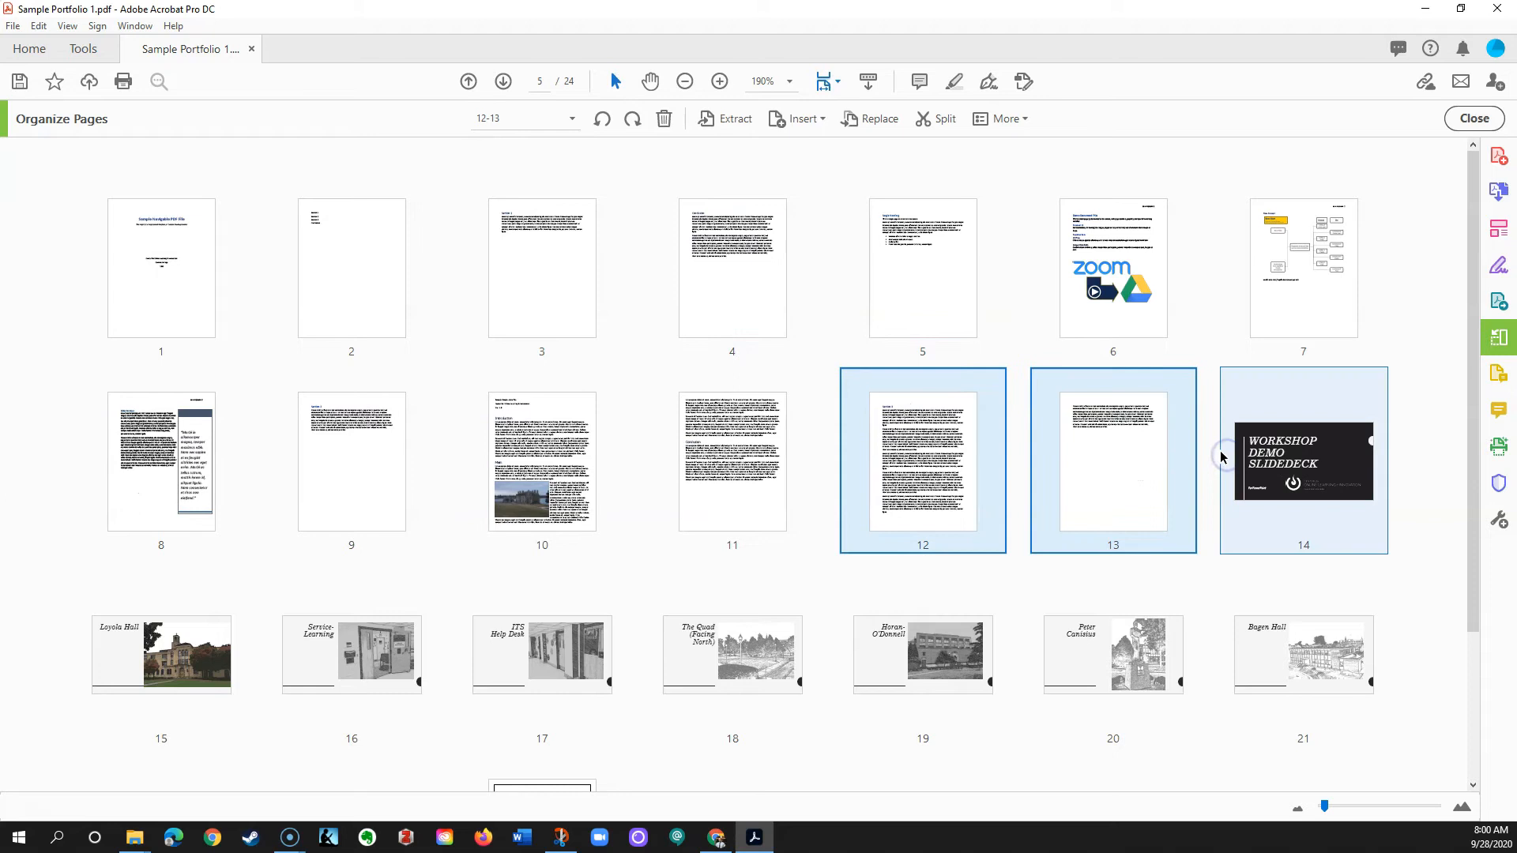
Move the Conclusion page from position 4 to the end of the document and close the page organizer
{"action": "left_click", "coordinate": [701, 277]}
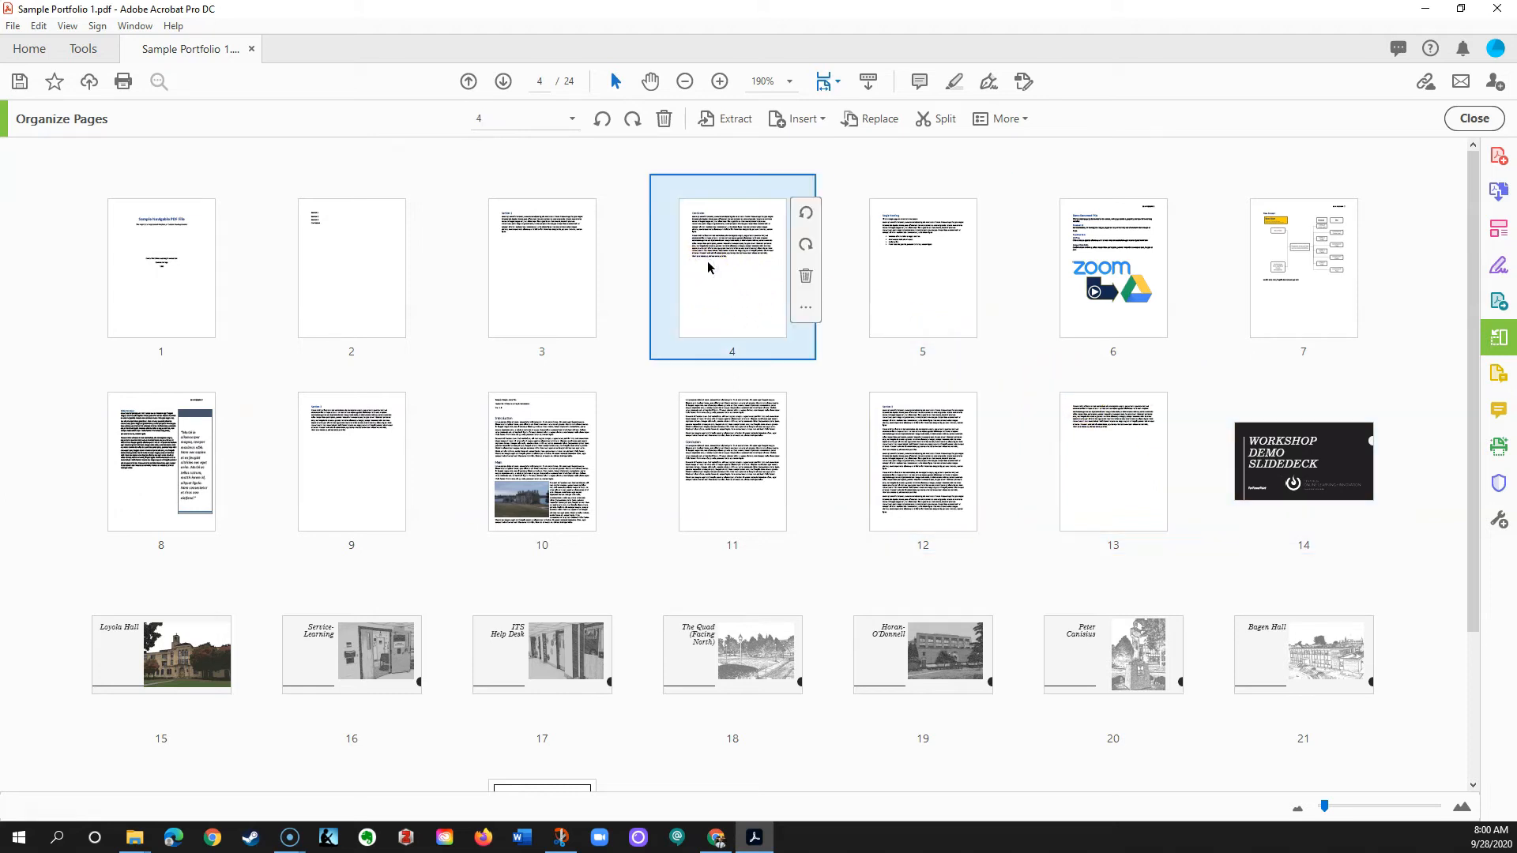
{"action": "left_click_drag", "start_coordinate": [700, 244], "coordinate": [664, 677]}
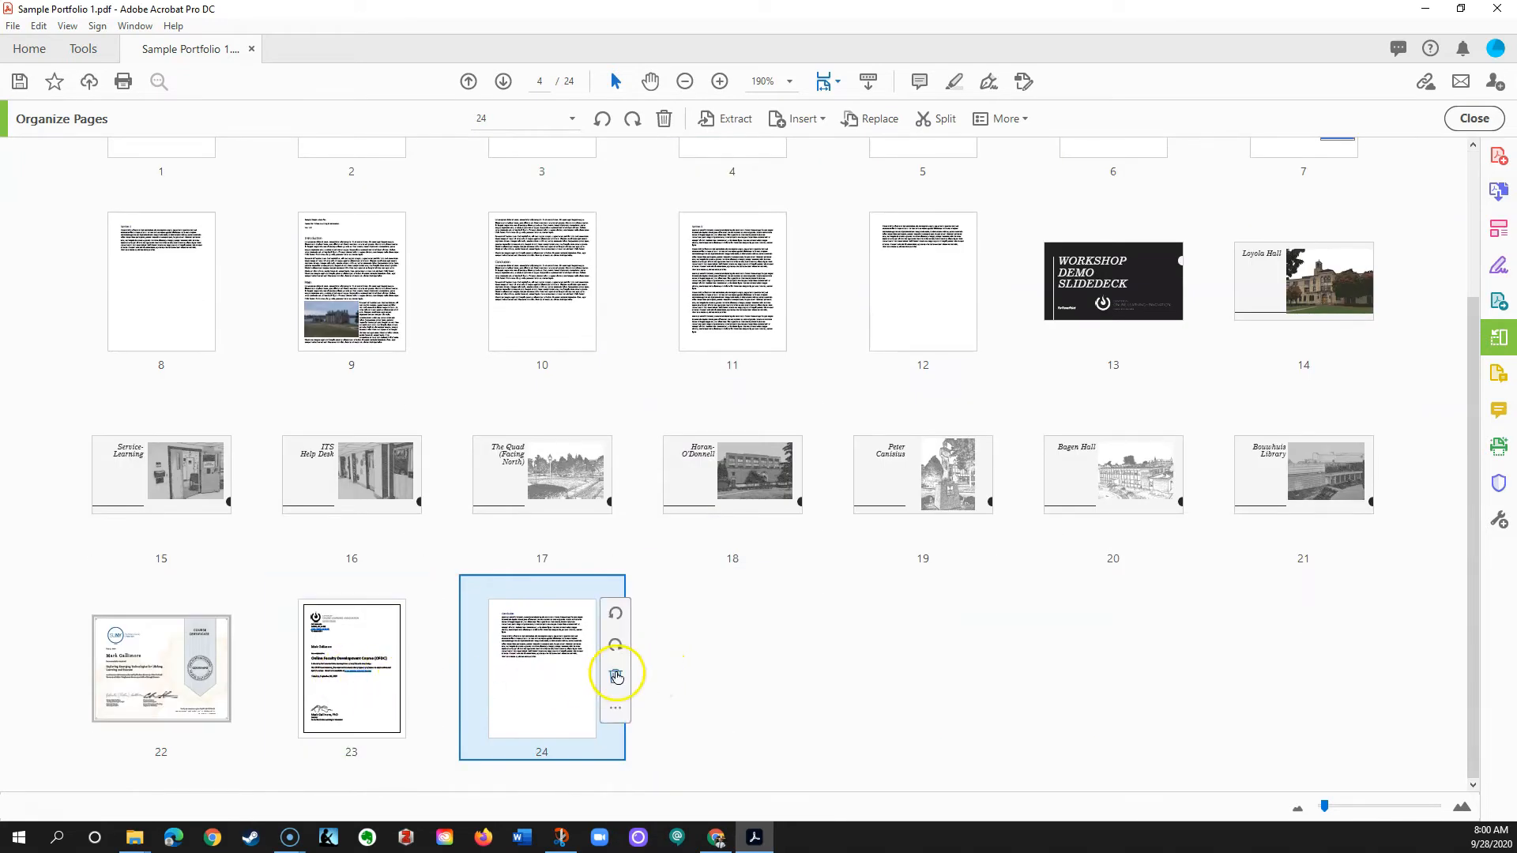
{"action": "scroll", "coordinate": [613, 676], "scroll_direction": "up", "scroll_amount": 1}
{"action": "scroll", "coordinate": [613, 676], "scroll_direction": "up", "scroll_amount": 2}
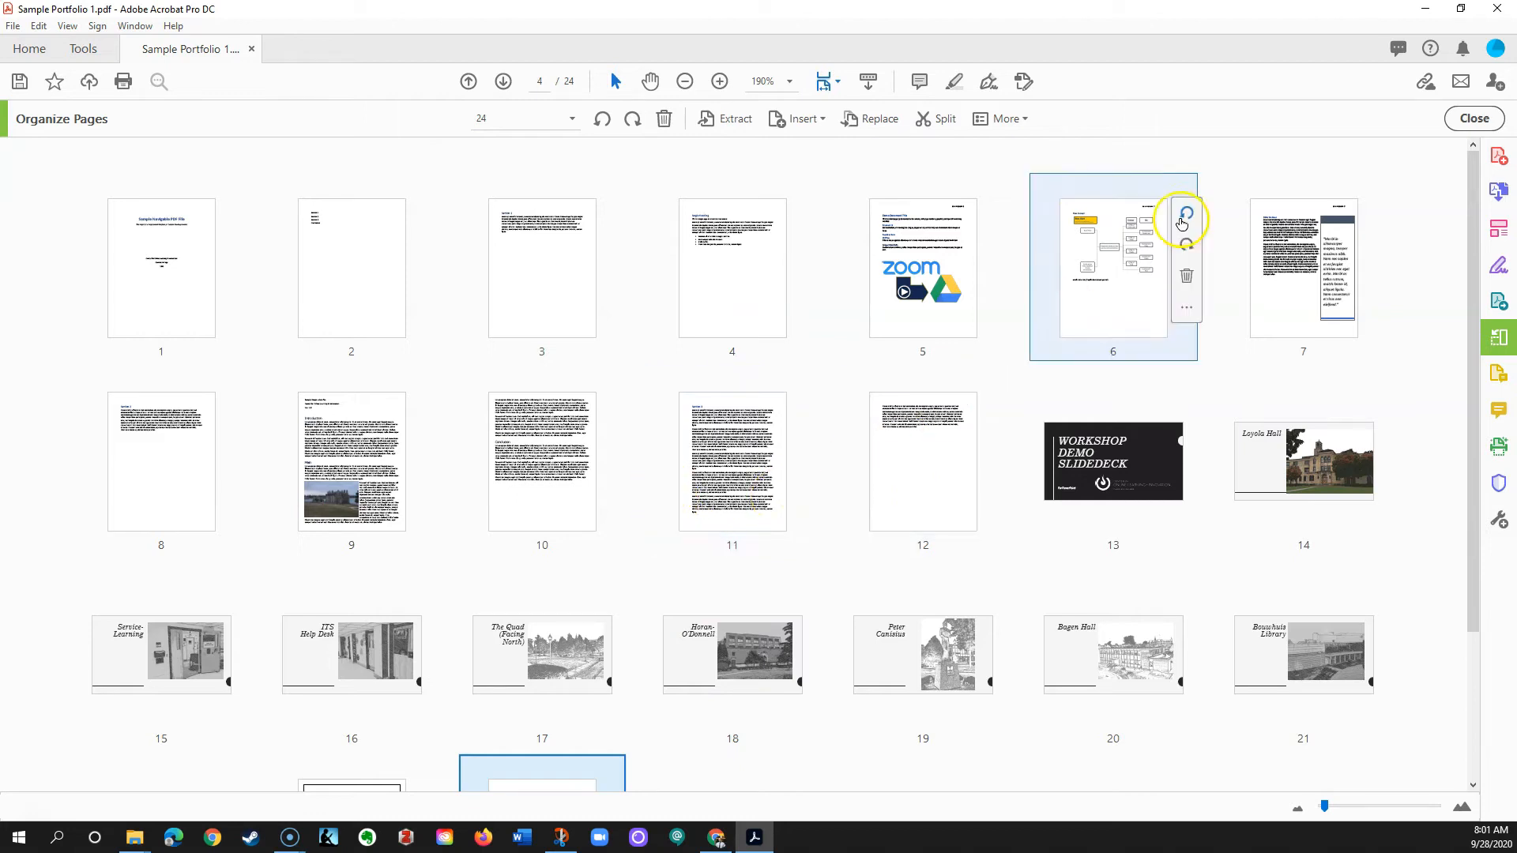
{"action": "left_click", "coordinate": [1472, 118]}
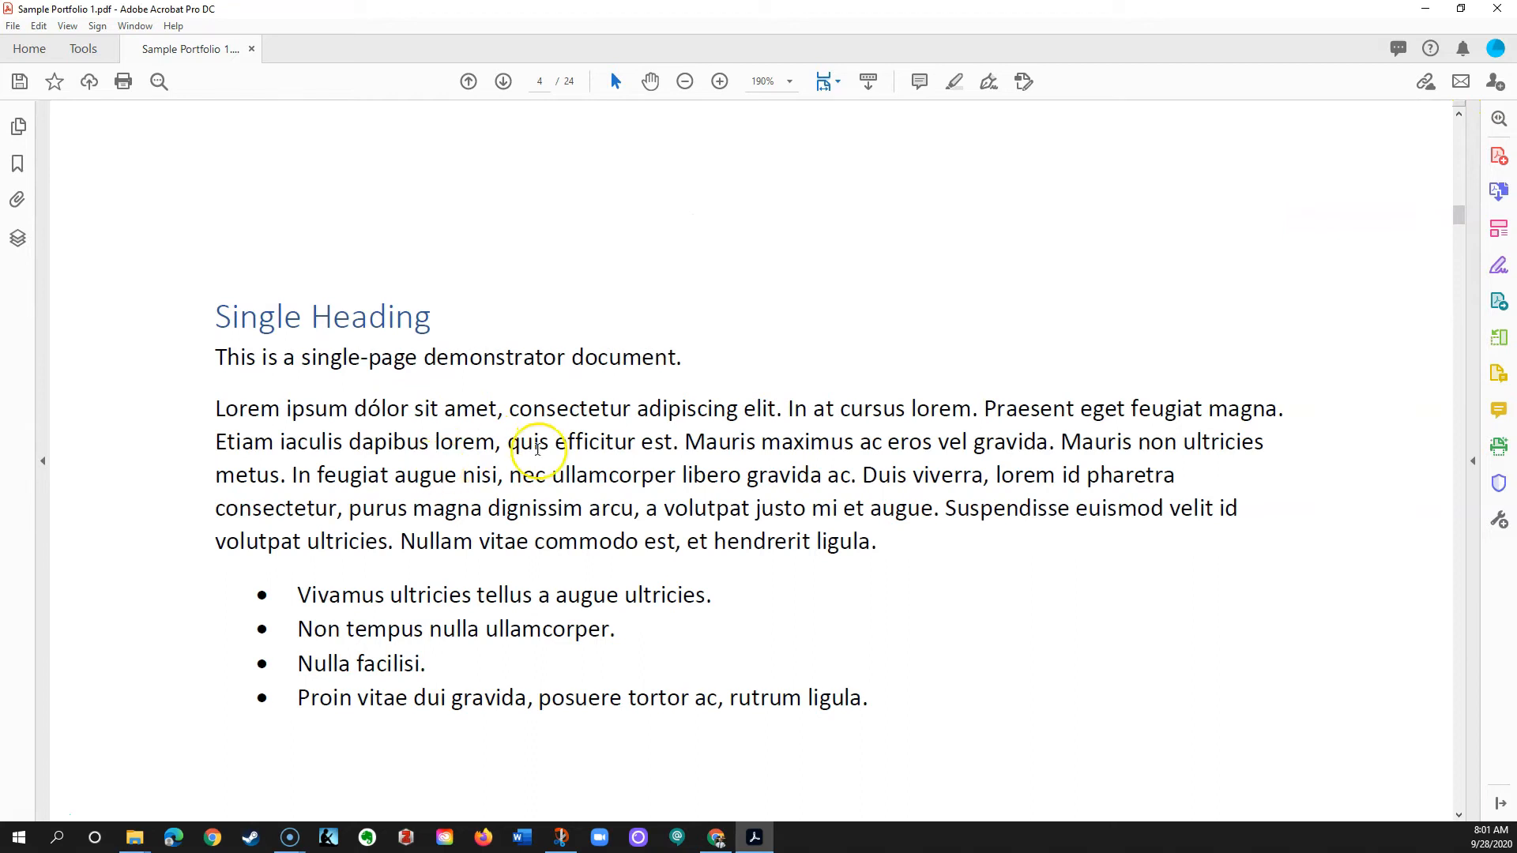
Test the Section 2 link on the contents page and look through the pages that follow its target
{"action": "scroll", "coordinate": [538, 446], "scroll_direction": "up", "scroll_amount": 3}
{"action": "left_click_drag", "start_coordinate": [1461, 210], "coordinate": [1461, 155]}
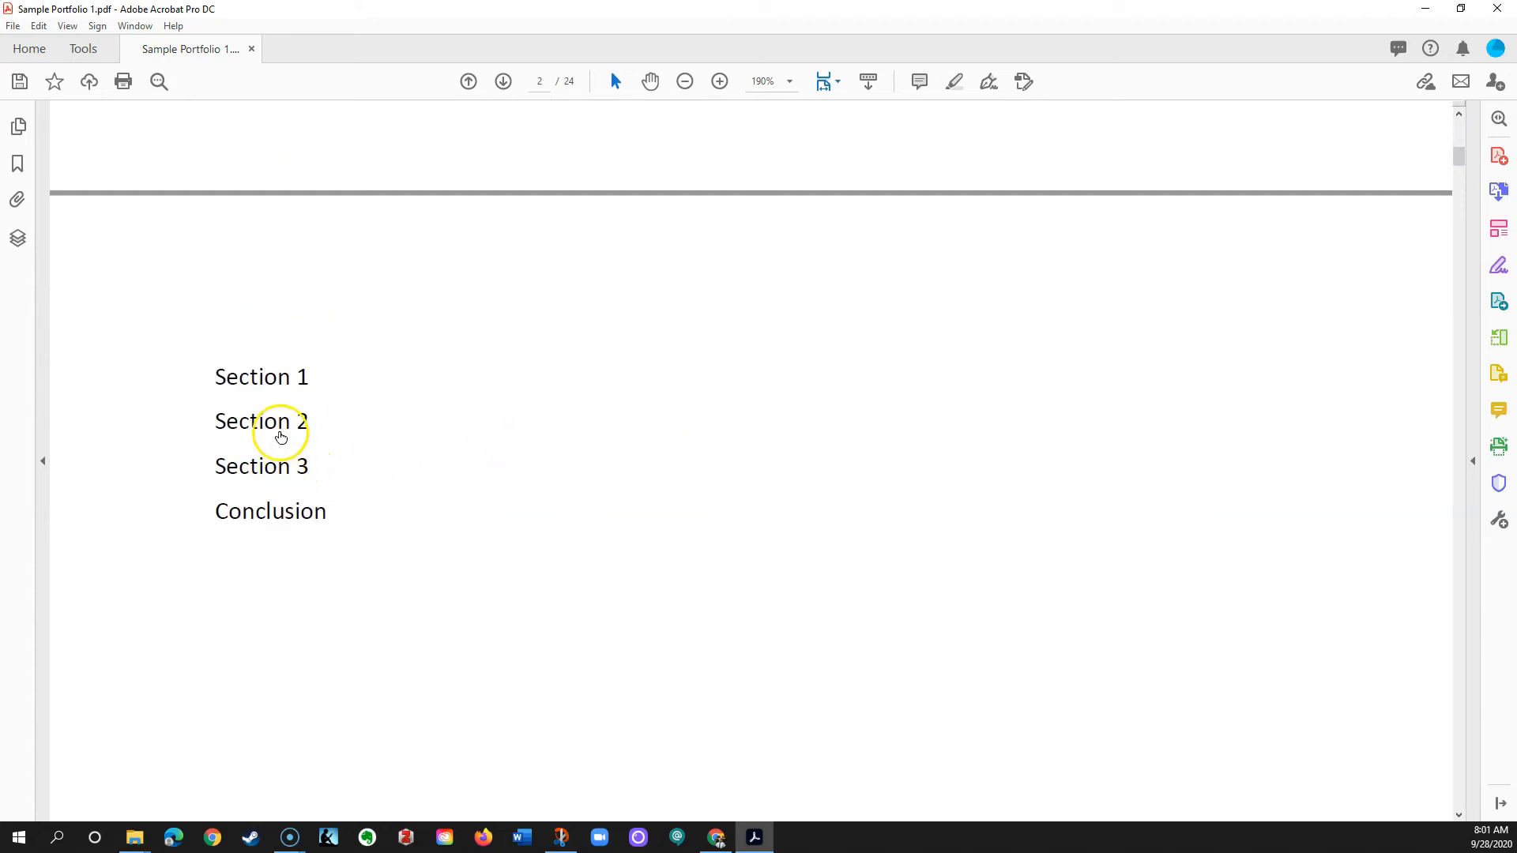
{"action": "left_click", "coordinate": [282, 423]}
{"action": "scroll", "coordinate": [319, 420], "scroll_direction": "down", "scroll_amount": 5}
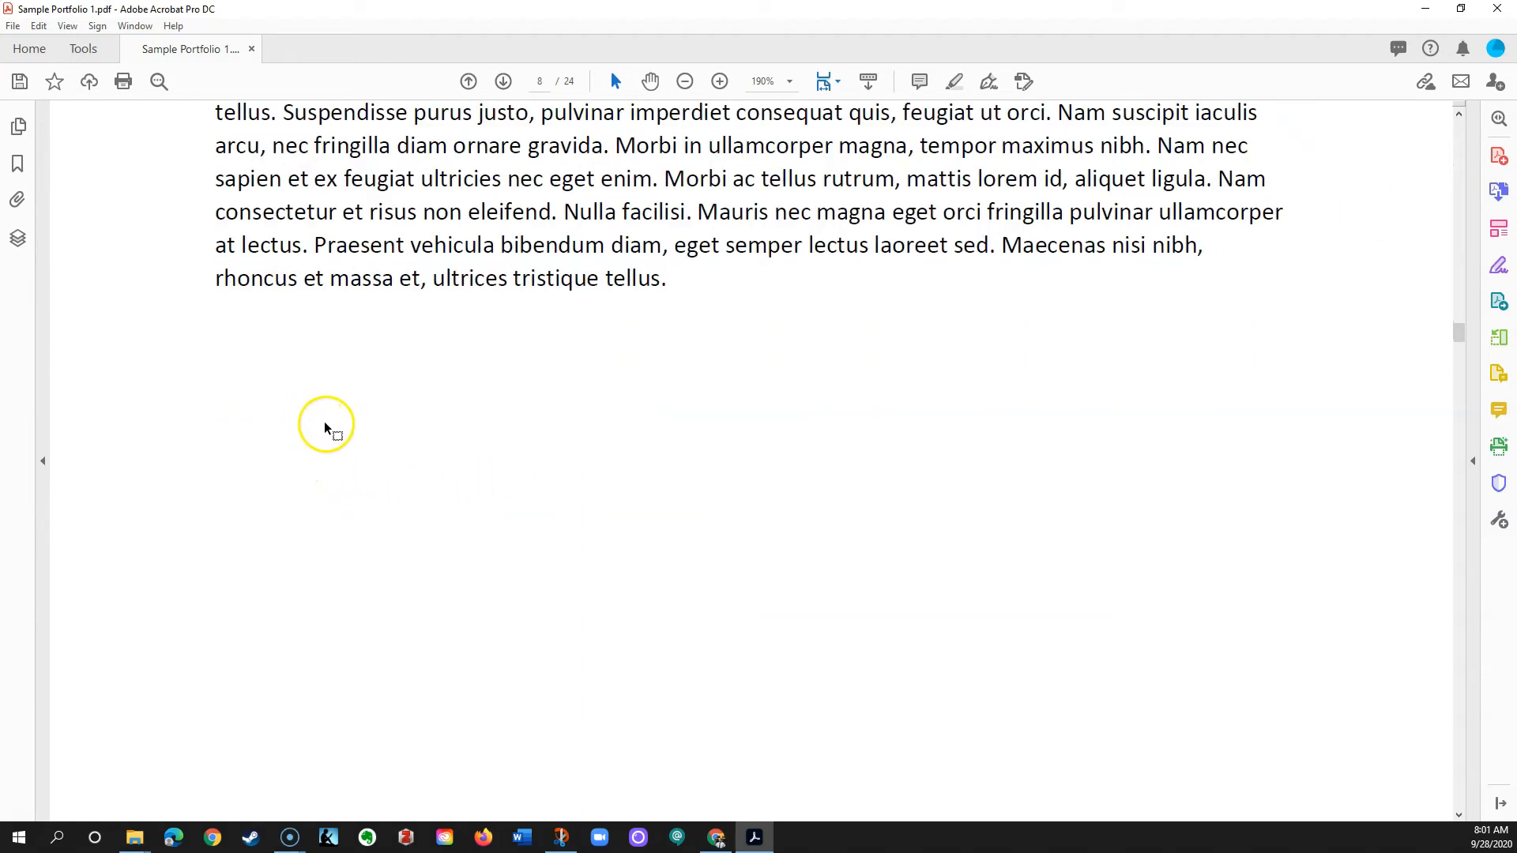
{"action": "scroll", "coordinate": [411, 474], "scroll_direction": "down", "scroll_amount": 3}
{"action": "scroll", "coordinate": [494, 518], "scroll_direction": "down", "scroll_amount": 15}
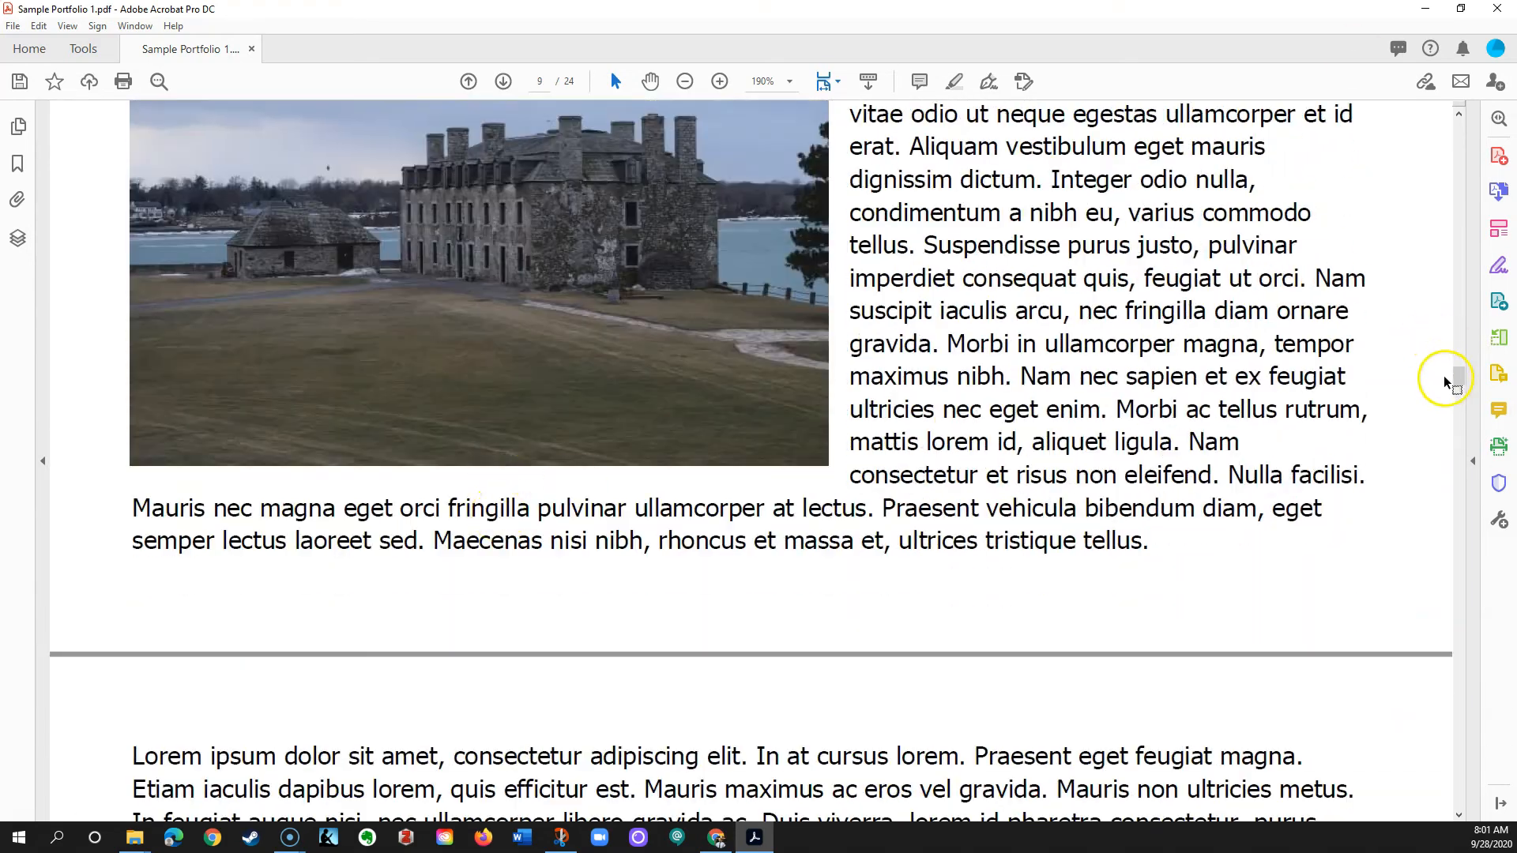
Test the Conclusion link and another contents link, and return to the title page
{"action": "left_click_drag", "start_coordinate": [1458, 378], "coordinate": [1474, 125]}
{"action": "scroll", "coordinate": [450, 490], "scroll_direction": "down", "scroll_amount": 10}
{"action": "left_click", "coordinate": [314, 503]}
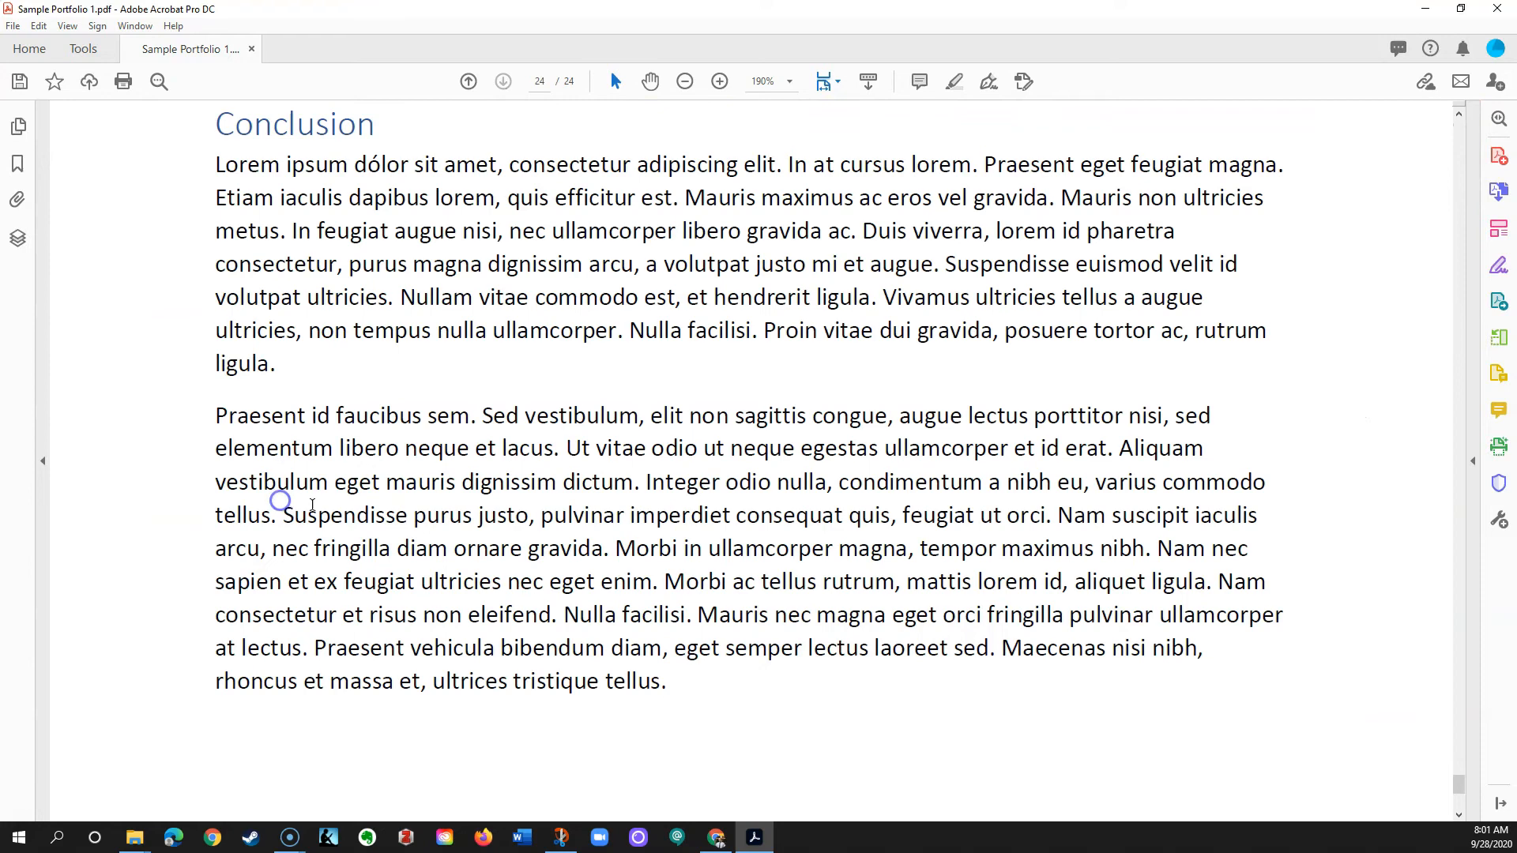
{"action": "left_click_drag", "start_coordinate": [1459, 790], "coordinate": [1367, 159]}
{"action": "left_click", "coordinate": [433, 484]}
{"action": "scroll", "coordinate": [496, 538], "scroll_direction": "down", "scroll_amount": 10}
{"action": "scroll", "coordinate": [498, 534], "scroll_direction": "down", "scroll_amount": 7}
{"action": "scroll", "coordinate": [498, 534], "scroll_direction": "up", "scroll_amount": 14}
{"action": "left_click_drag", "start_coordinate": [1459, 494], "coordinate": [1446, 130]}
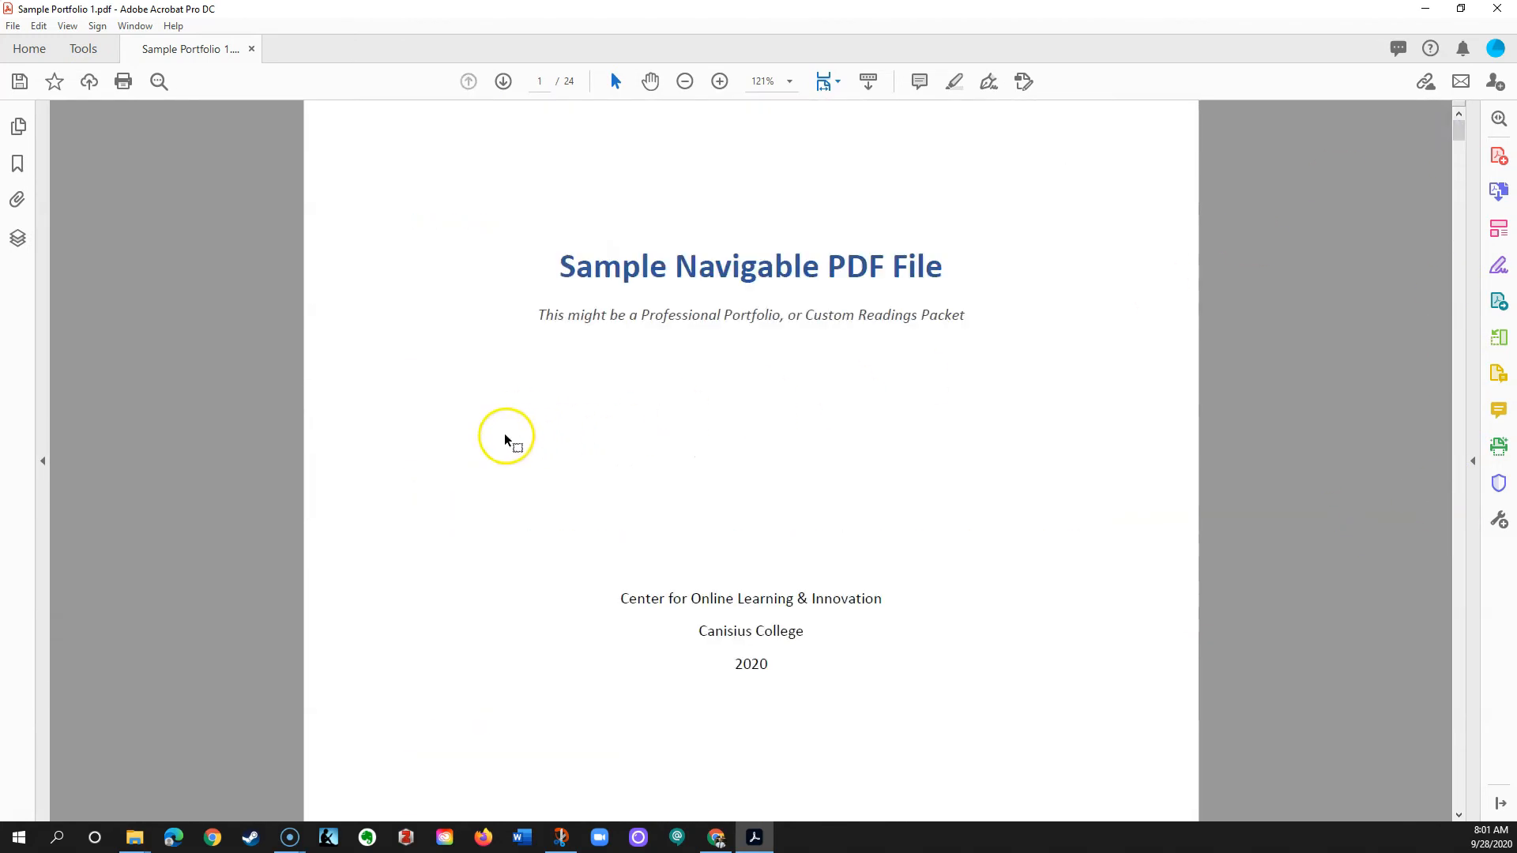
Save the reorganized portfolio file
{"action": "left_click", "coordinate": [19, 83]}
Examine the title page, the contents page and the start of Section 1
{"action": "mouse_move", "coordinate": [1460, 126]}
{"action": "left_mouse_down"}
{"action": "mouse_move", "coordinate": [1425, 366]}
{"action": "mouse_move", "coordinate": [1460, 107]}
{"action": "left_mouse_up"}
{"action": "scroll", "coordinate": [594, 466], "scroll_direction": "down", "scroll_amount": 10}
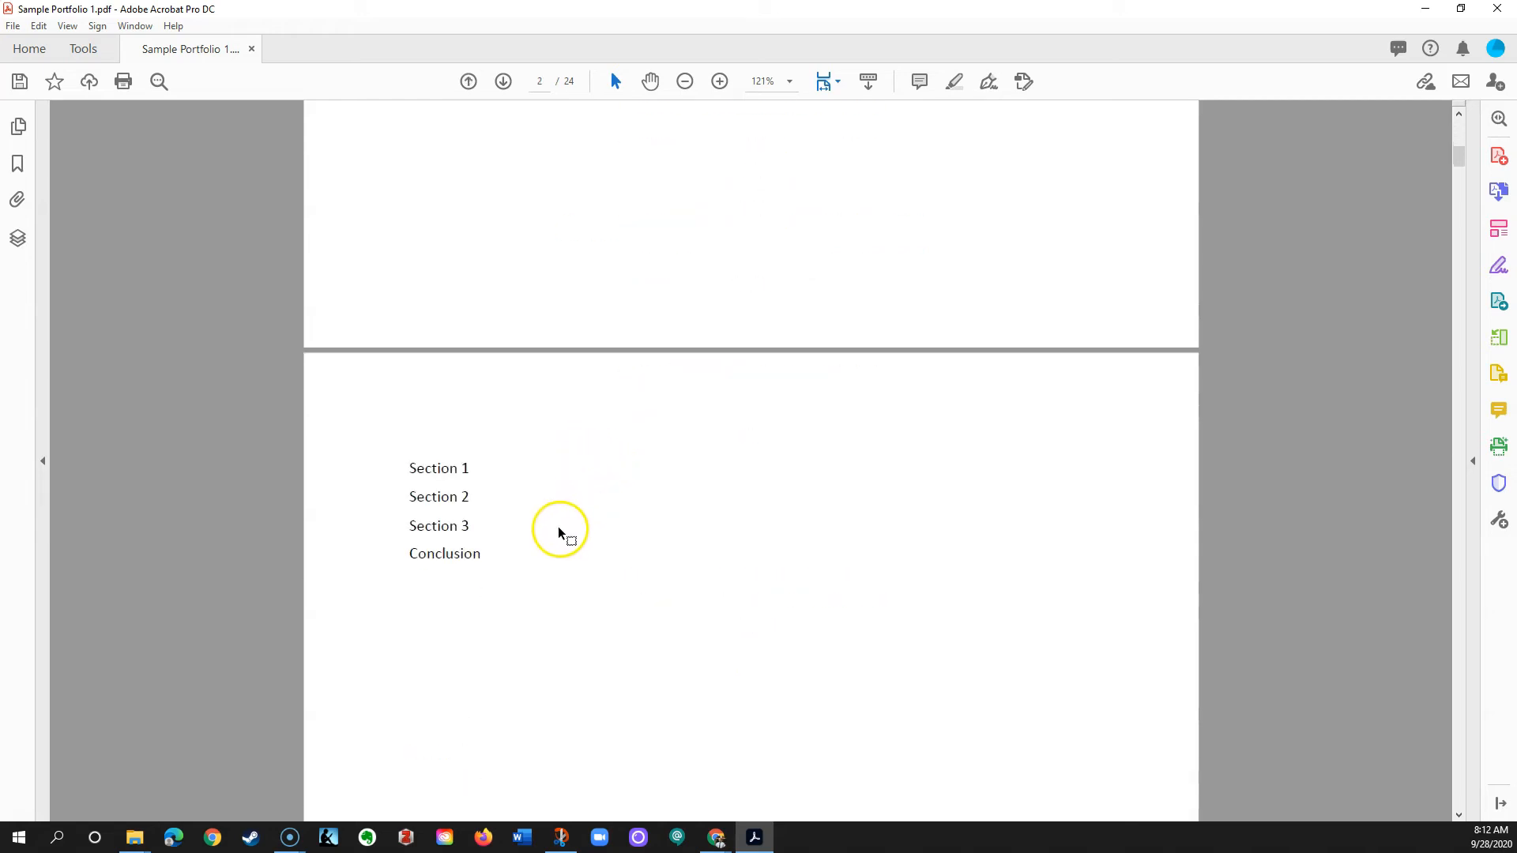
{"action": "scroll", "coordinate": [577, 559], "scroll_direction": "down", "scroll_amount": 1}
{"action": "scroll", "coordinate": [557, 571], "scroll_direction": "up", "scroll_amount": 2}
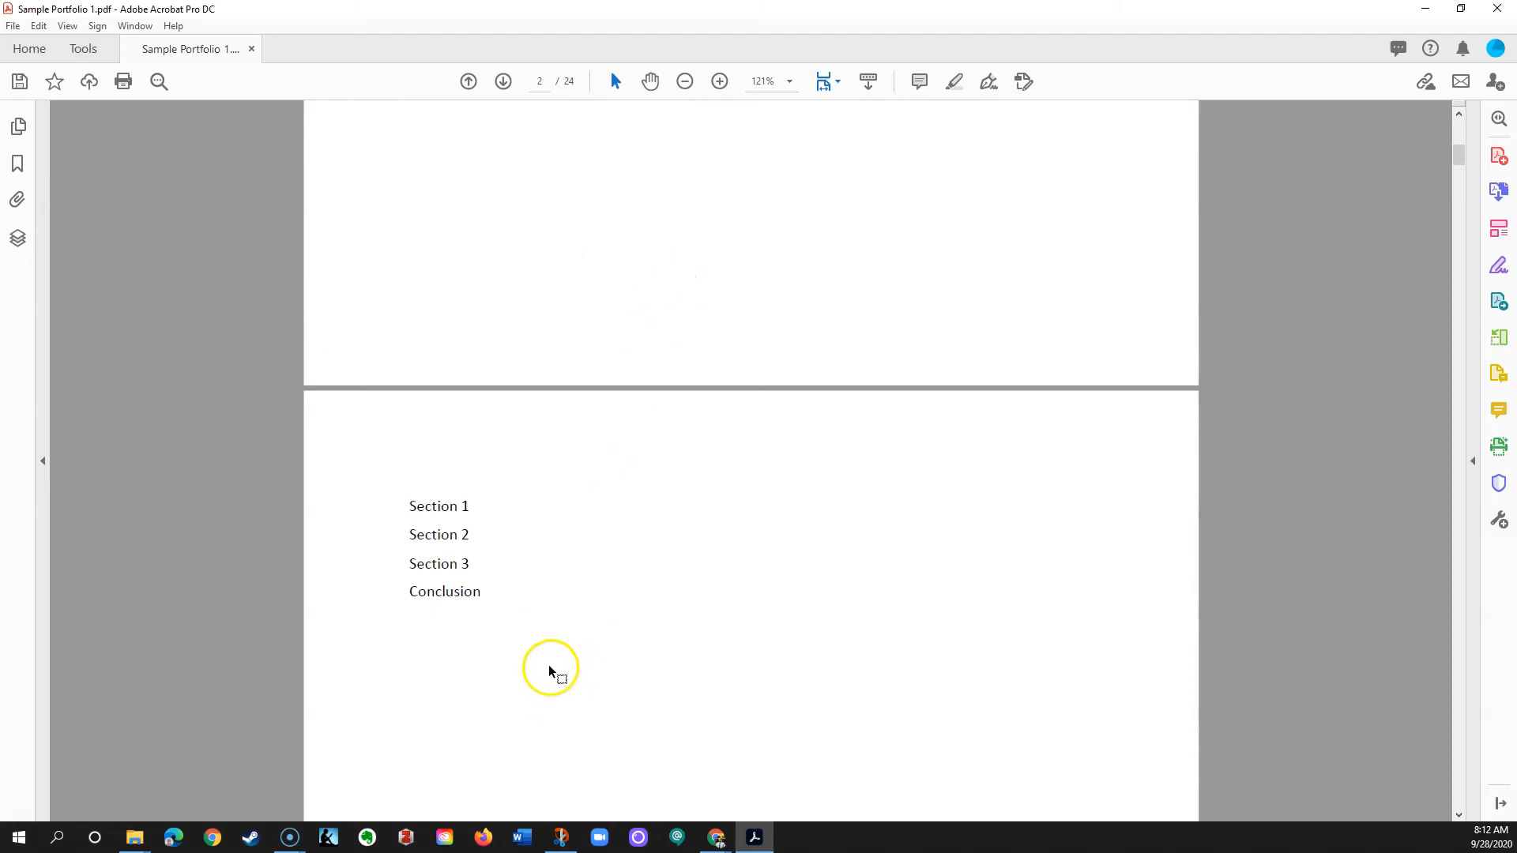
{"action": "scroll", "coordinate": [550, 668], "scroll_direction": "down", "scroll_amount": 8}
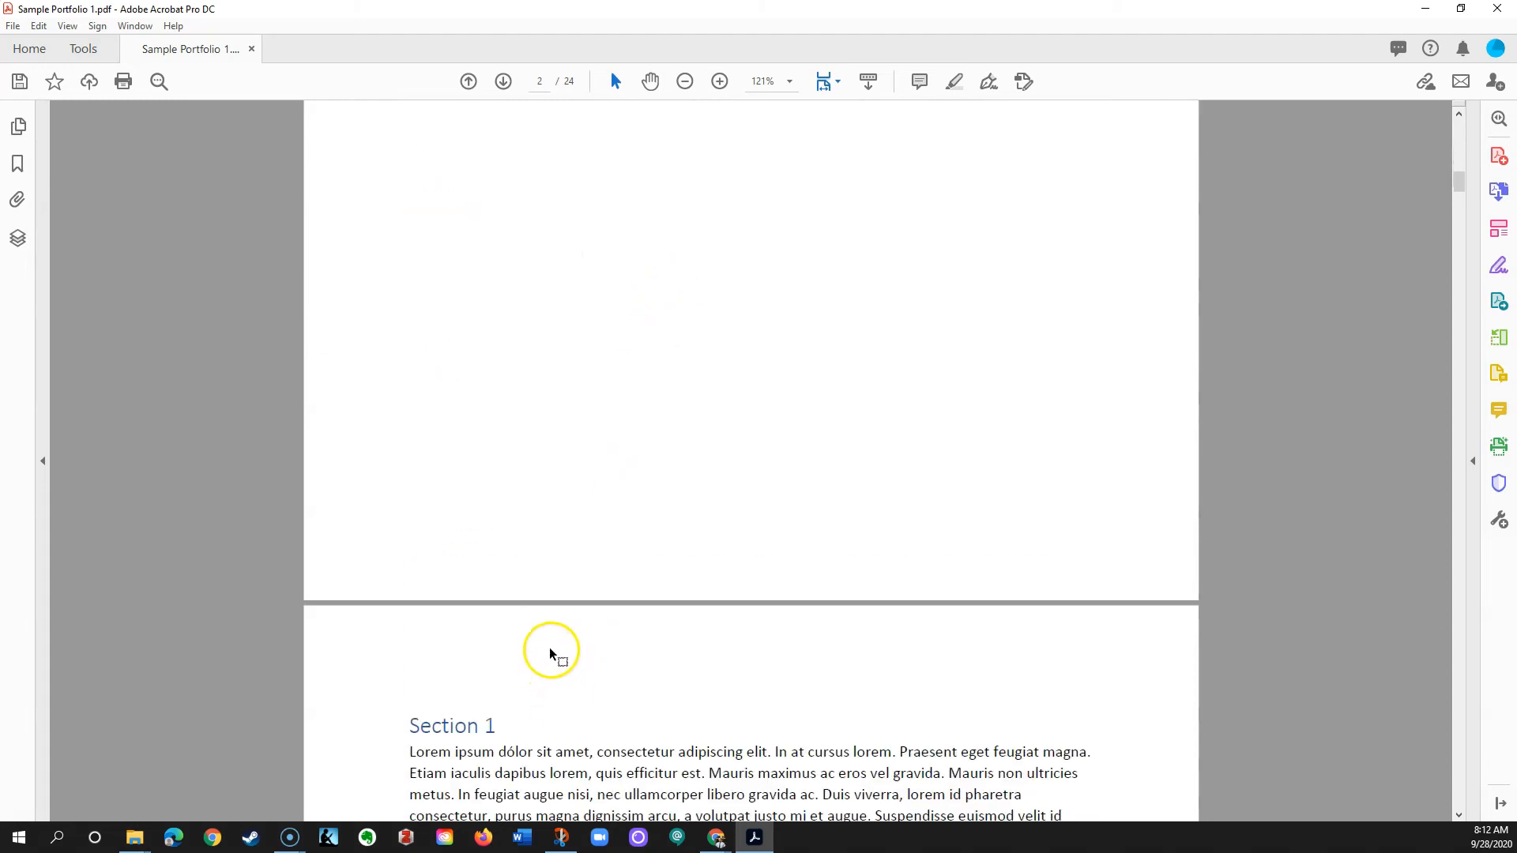
{"action": "scroll", "coordinate": [551, 653], "scroll_direction": "down", "scroll_amount": 5}
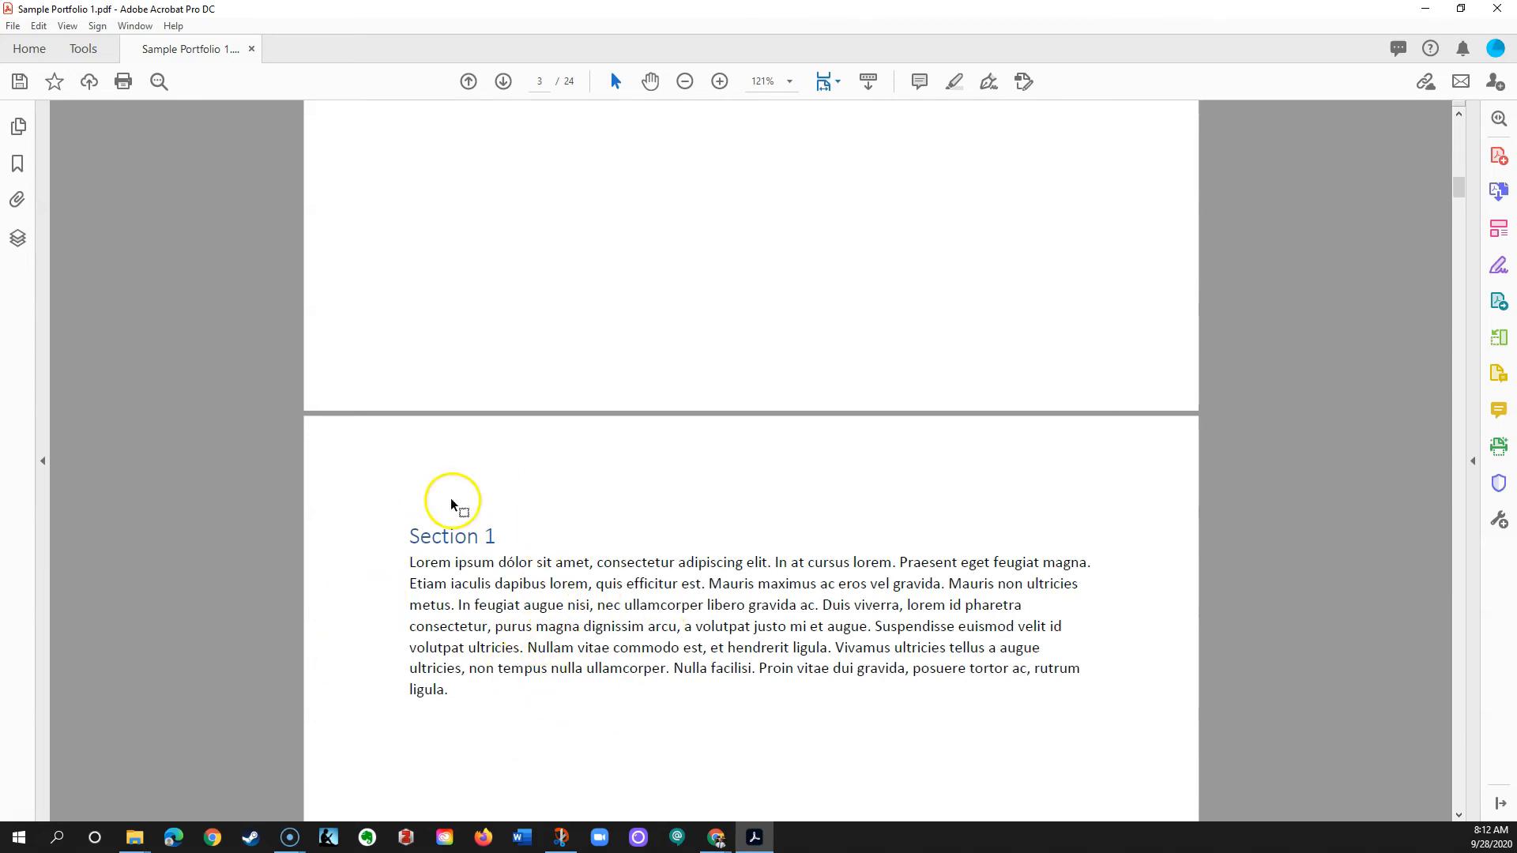
{"action": "scroll", "coordinate": [927, 674], "scroll_direction": "up", "scroll_amount": 10}
{"action": "scroll", "coordinate": [923, 665], "scroll_direction": "up", "scroll_amount": 8}
{"action": "scroll", "coordinate": [911, 654], "scroll_direction": "up", "scroll_amount": 2}
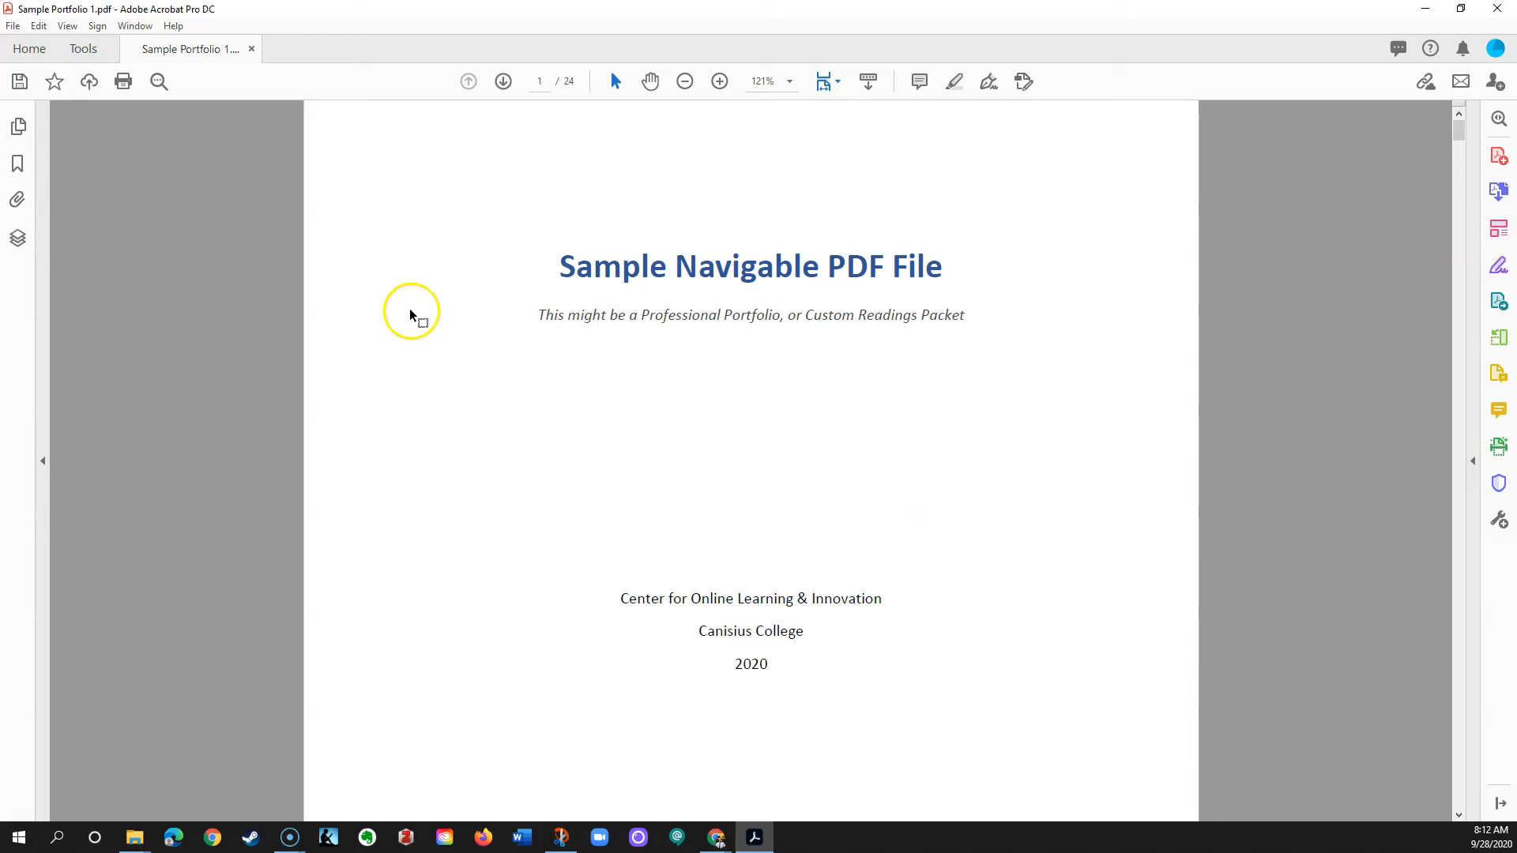
Start adding a header and footer to the PDF and limit its page range to pages 3 through 24
{"action": "left_click", "coordinate": [80, 54]}
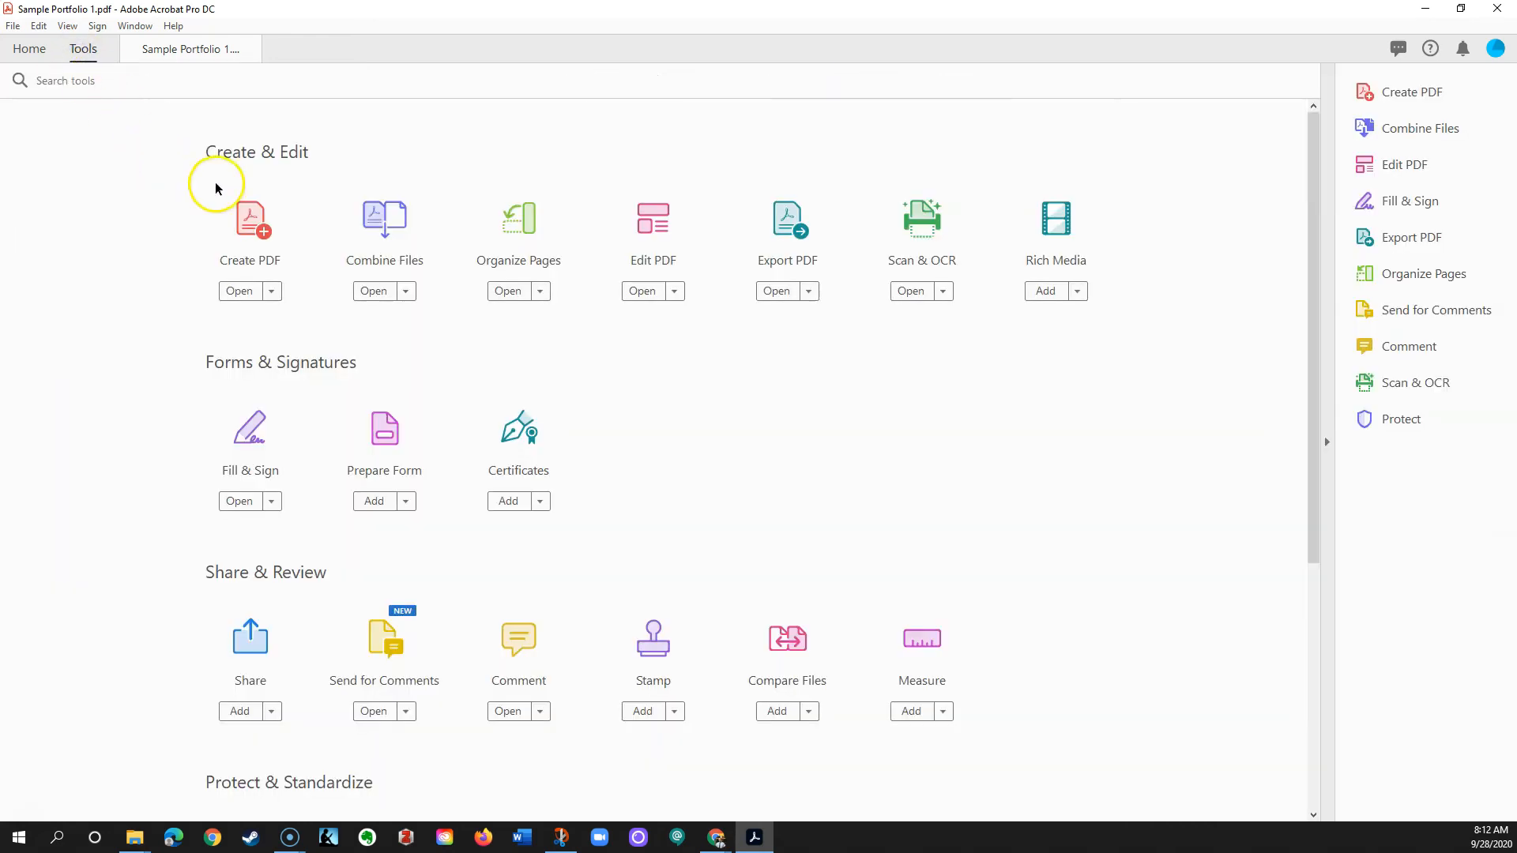
{"action": "left_click", "coordinate": [654, 227]}
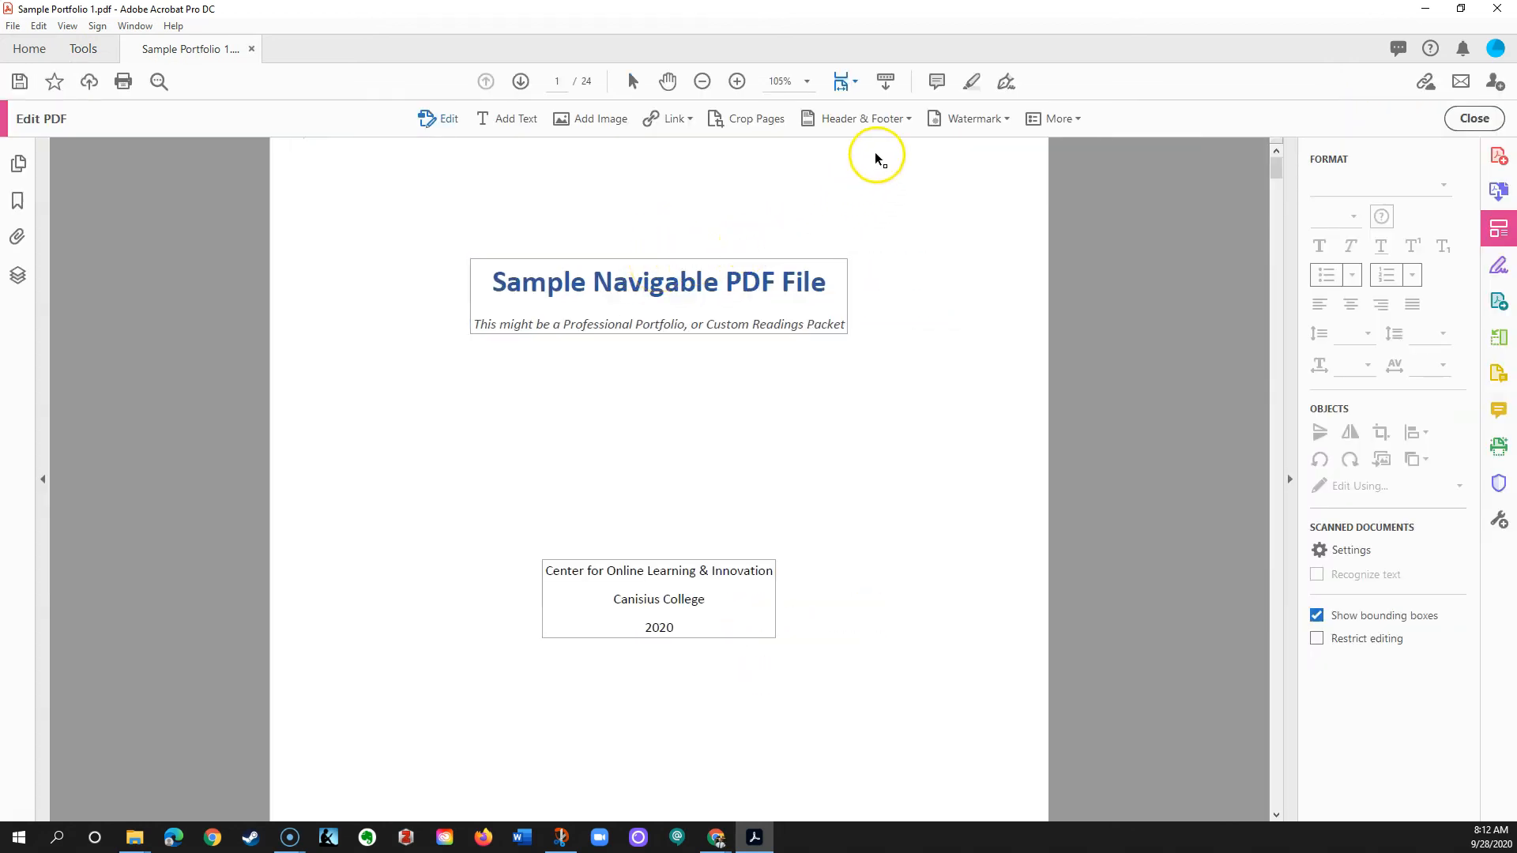
{"action": "left_click", "coordinate": [874, 120]}
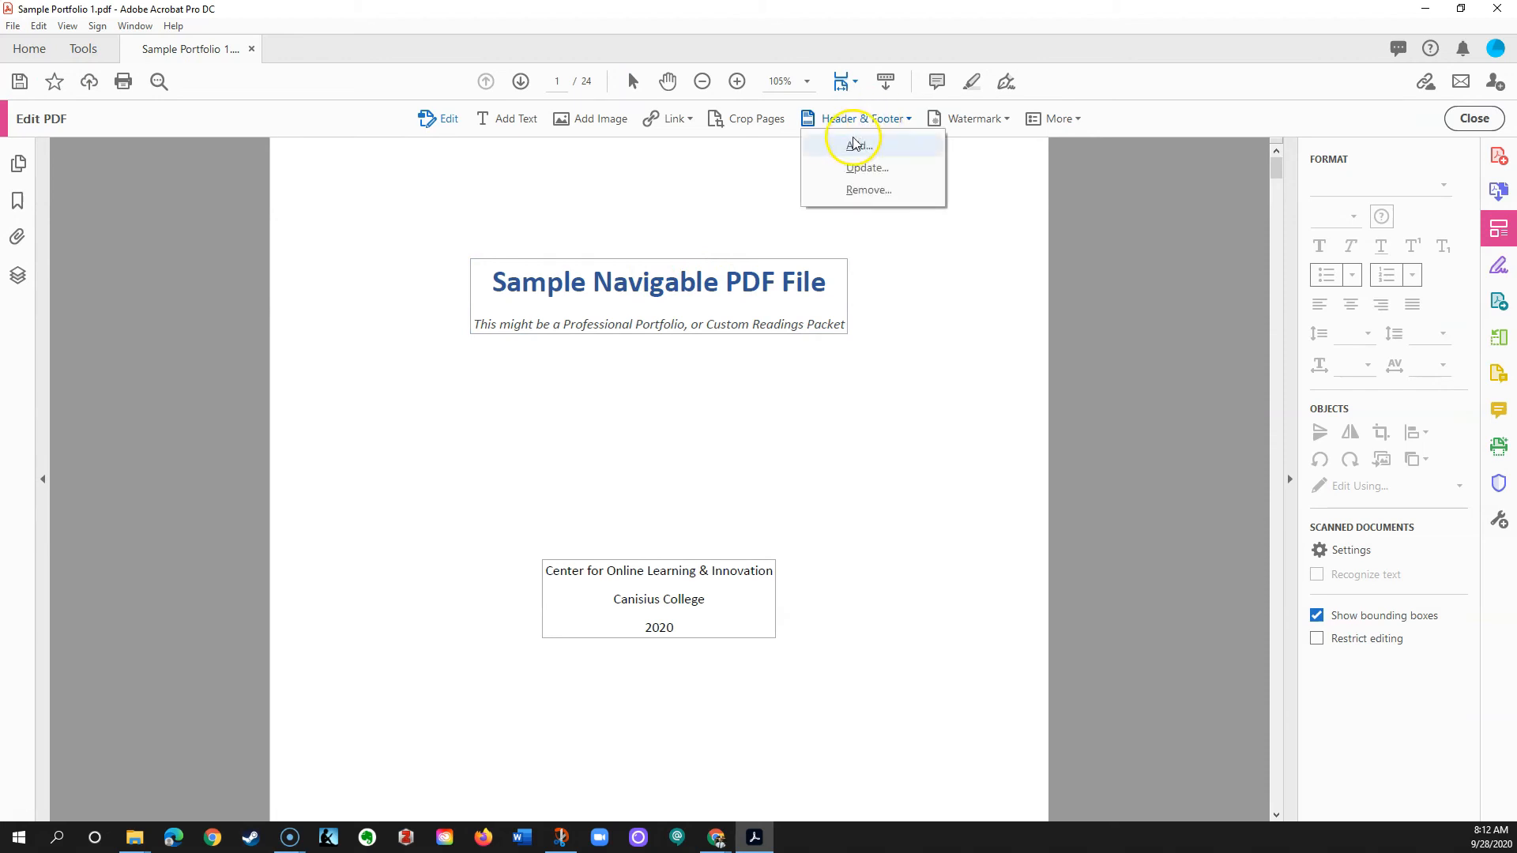
{"action": "left_click", "coordinate": [853, 147]}
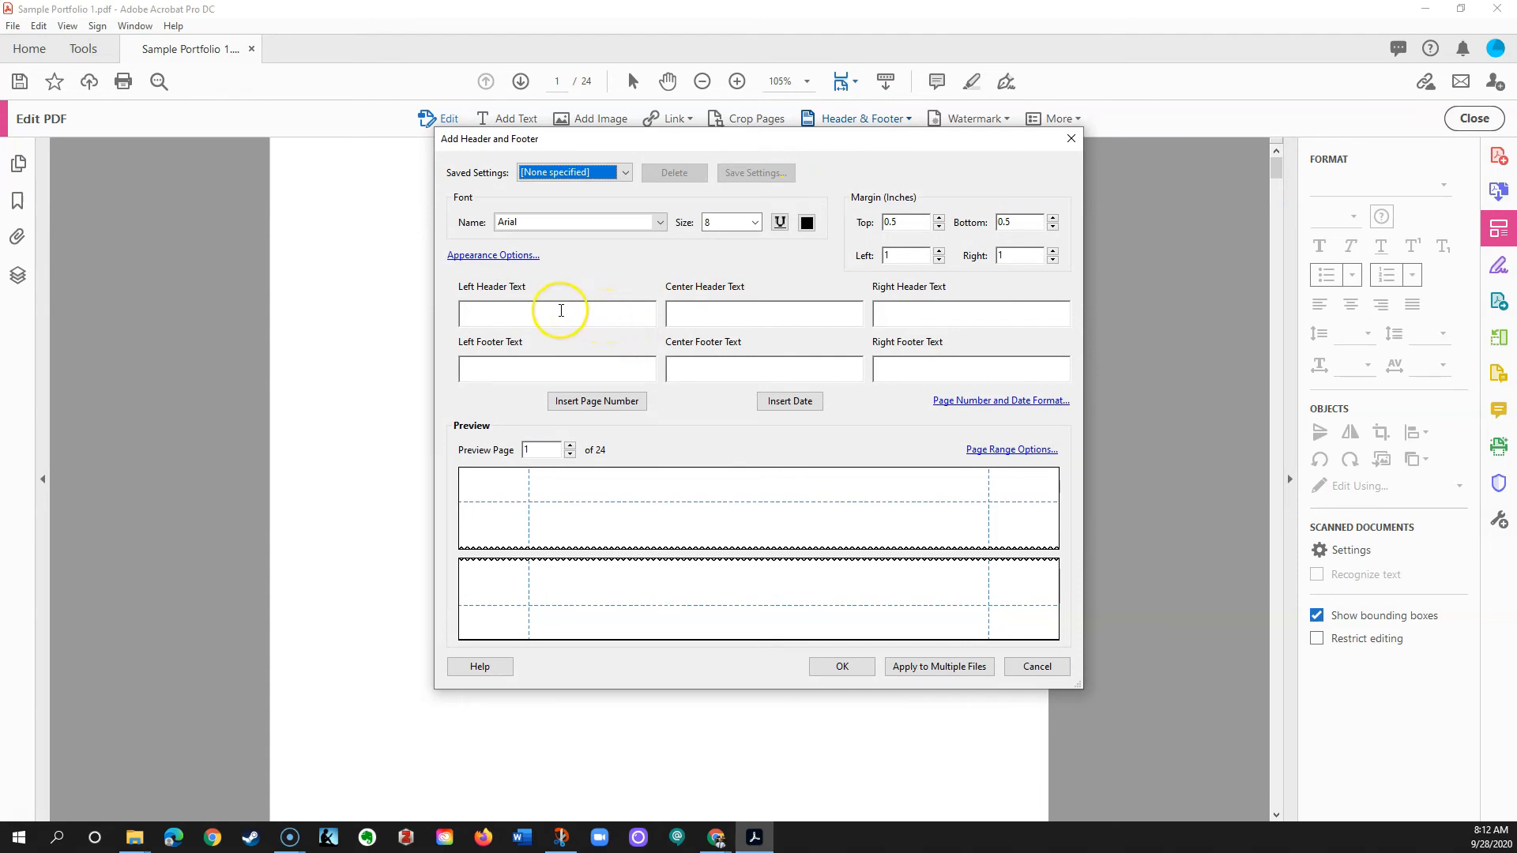
{"action": "left_click", "coordinate": [499, 310]}
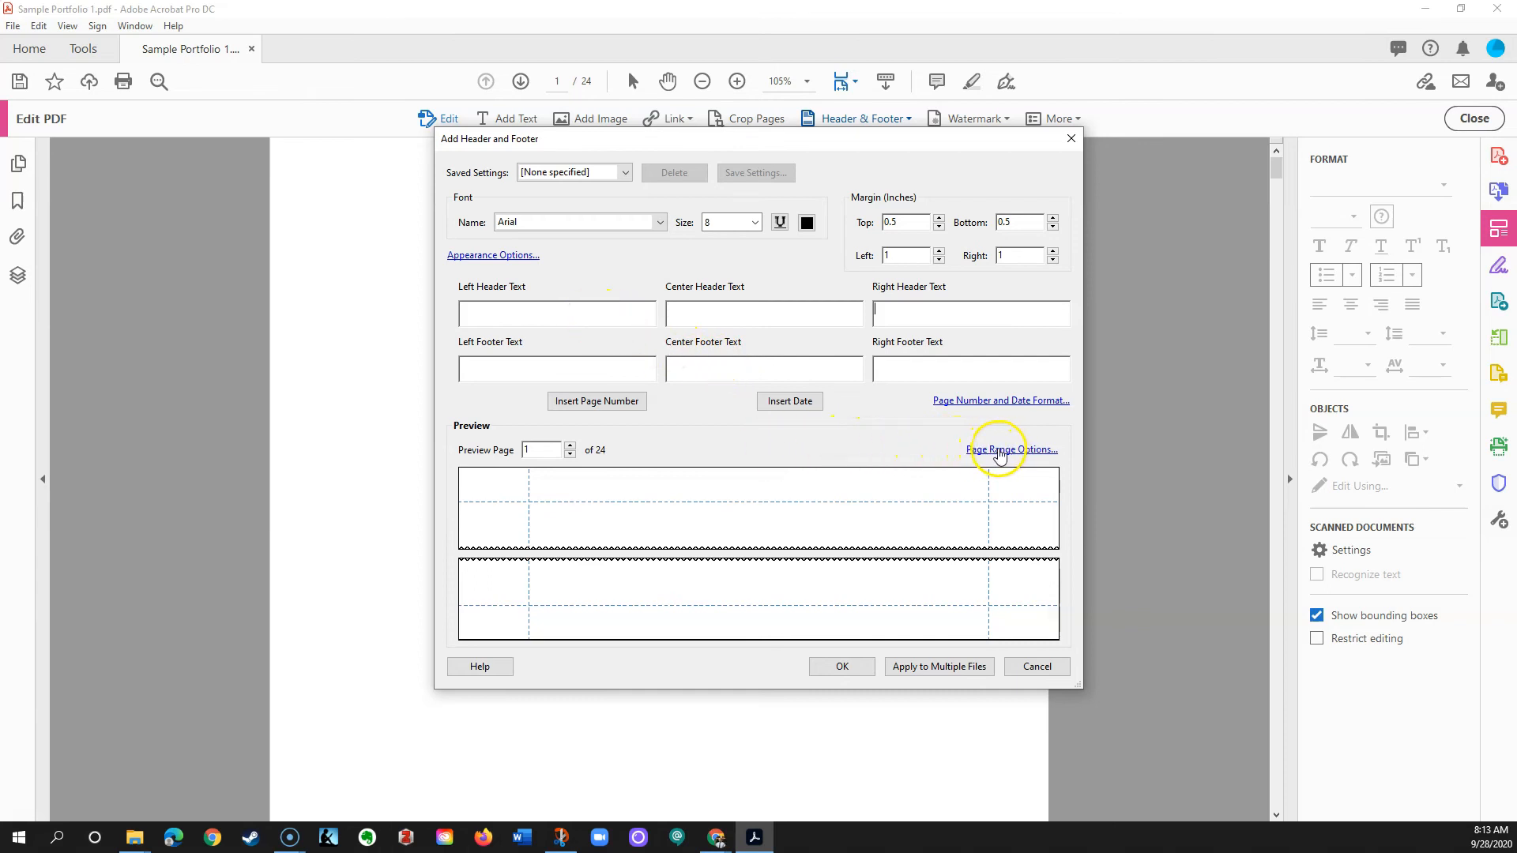
{"action": "left_click", "coordinate": [998, 451]}
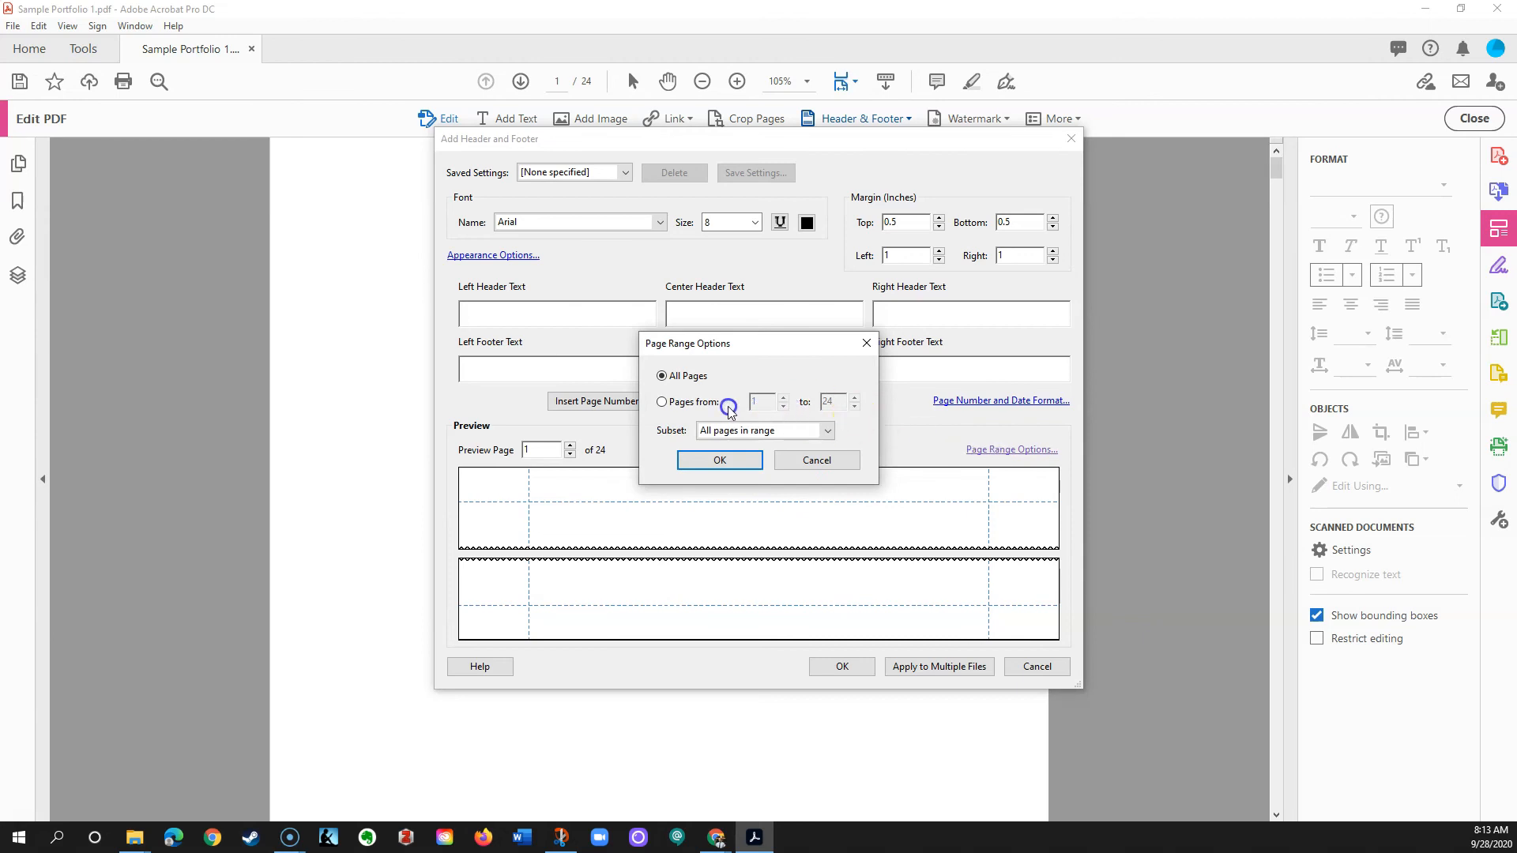
{"action": "left_click", "coordinate": [660, 403]}
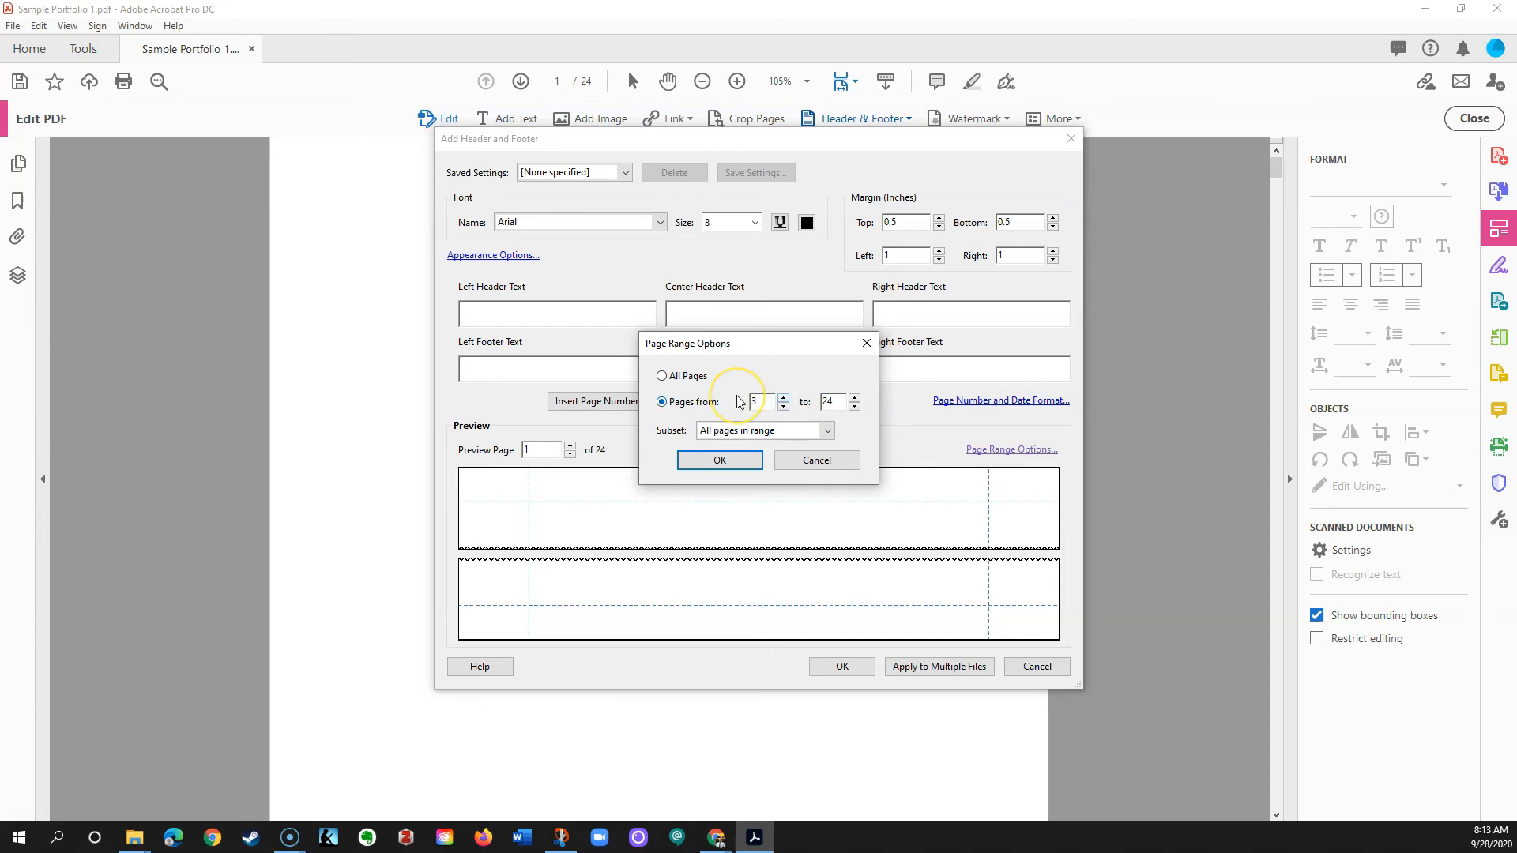
{"action": "left_click", "coordinate": [720, 460]}
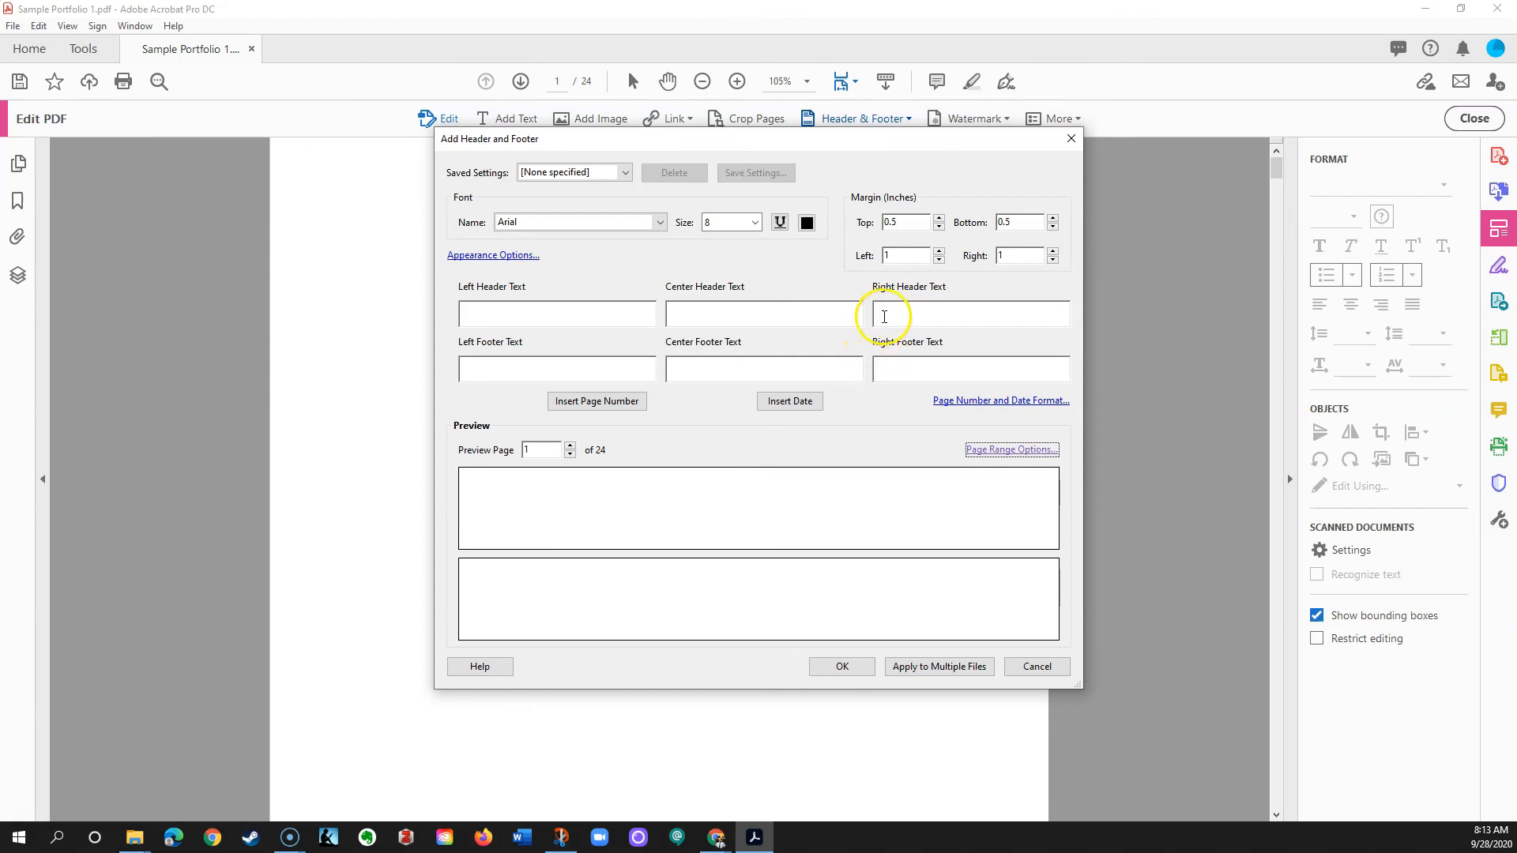
Insert an automatic page number in the right header, apply it, and check the numbering on the first section pages
{"action": "left_click", "coordinate": [901, 309]}
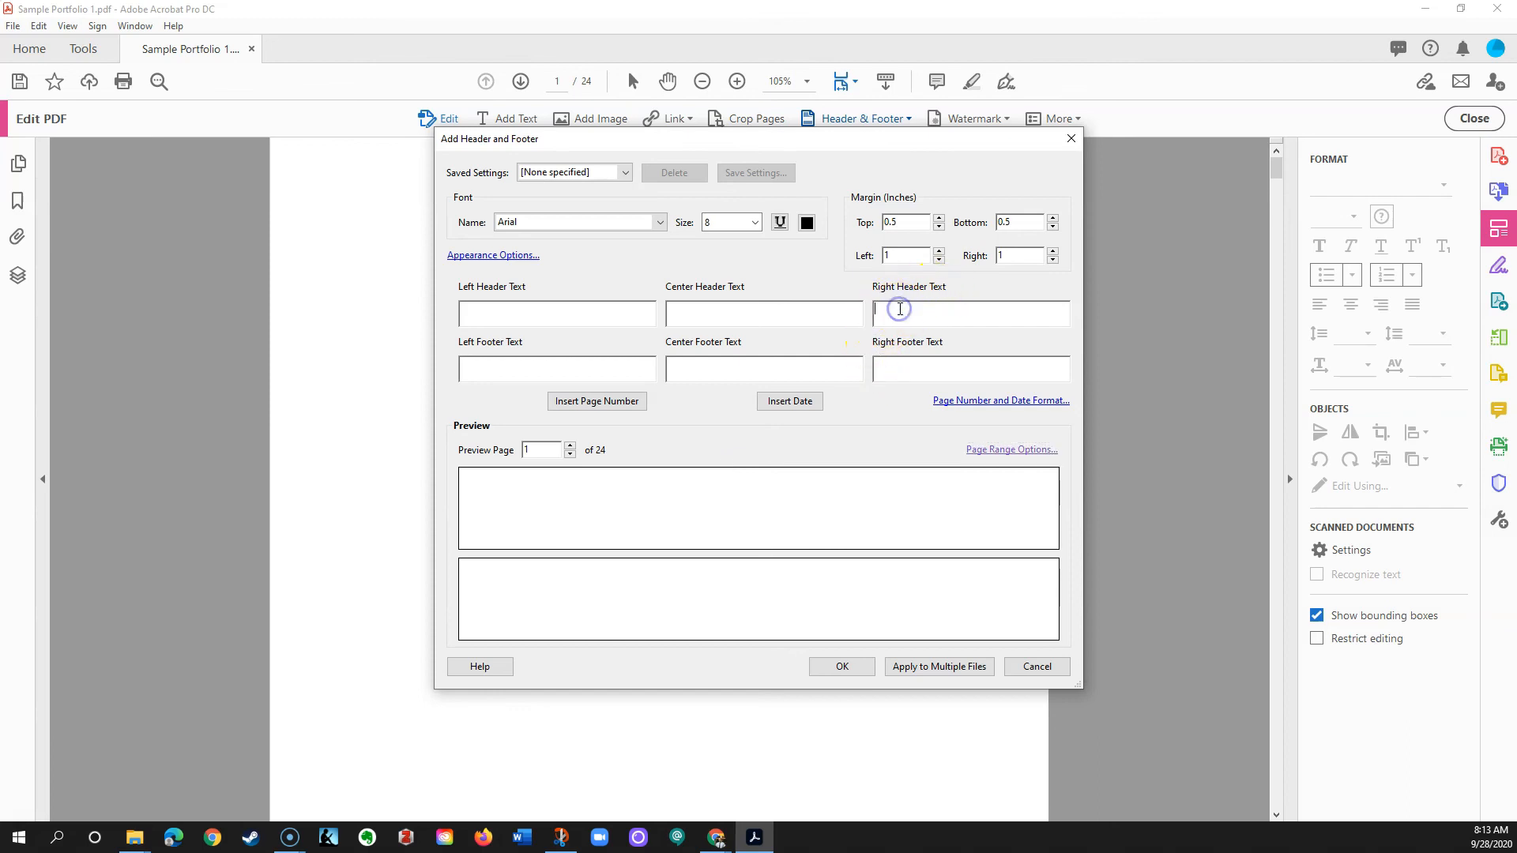
{"action": "left_click", "coordinate": [620, 399]}
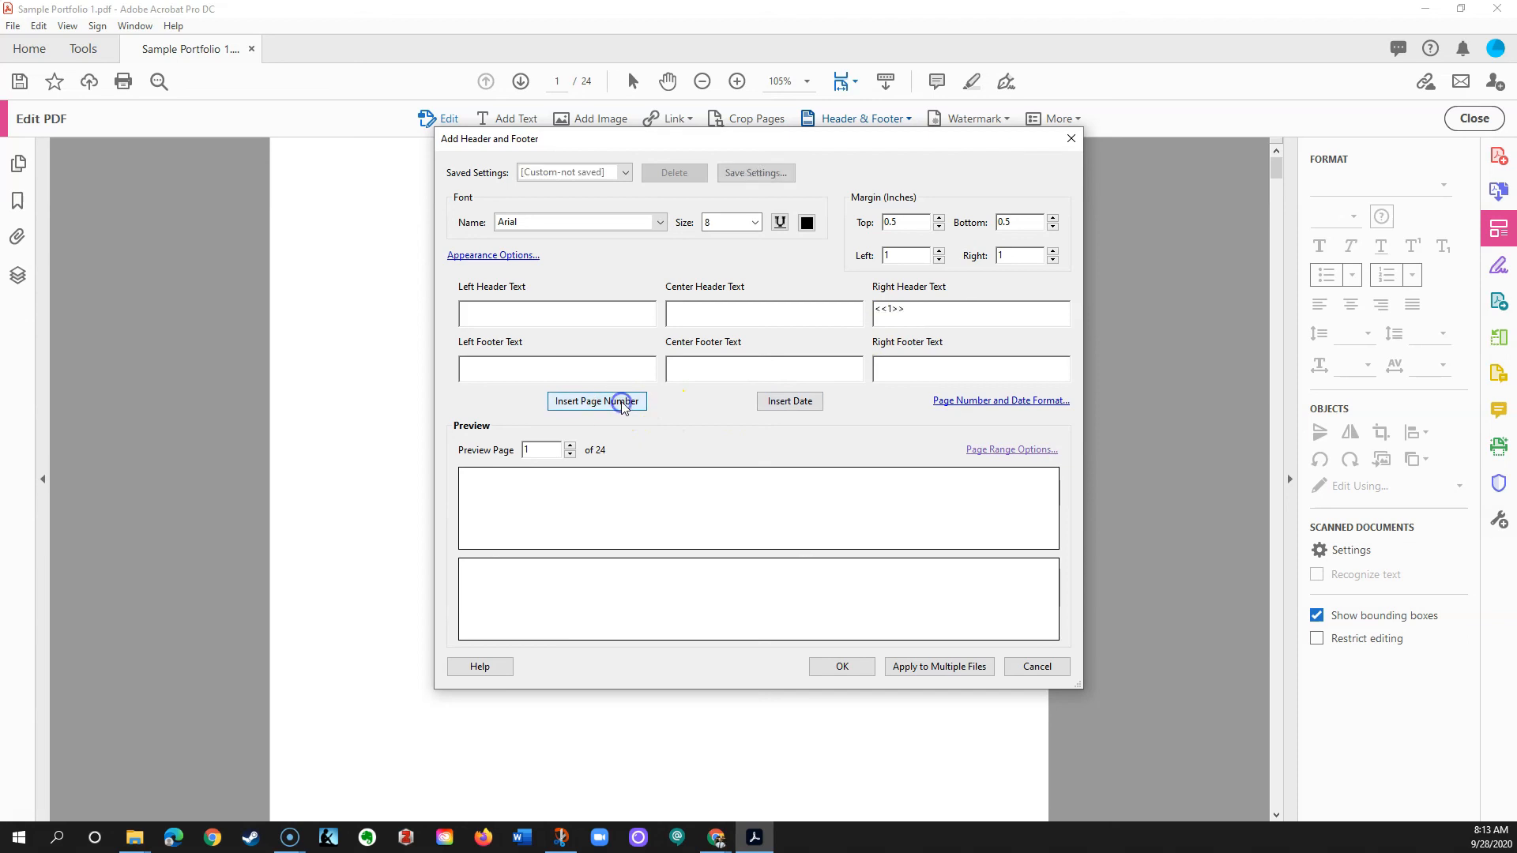
{"action": "left_click", "coordinate": [840, 666]}
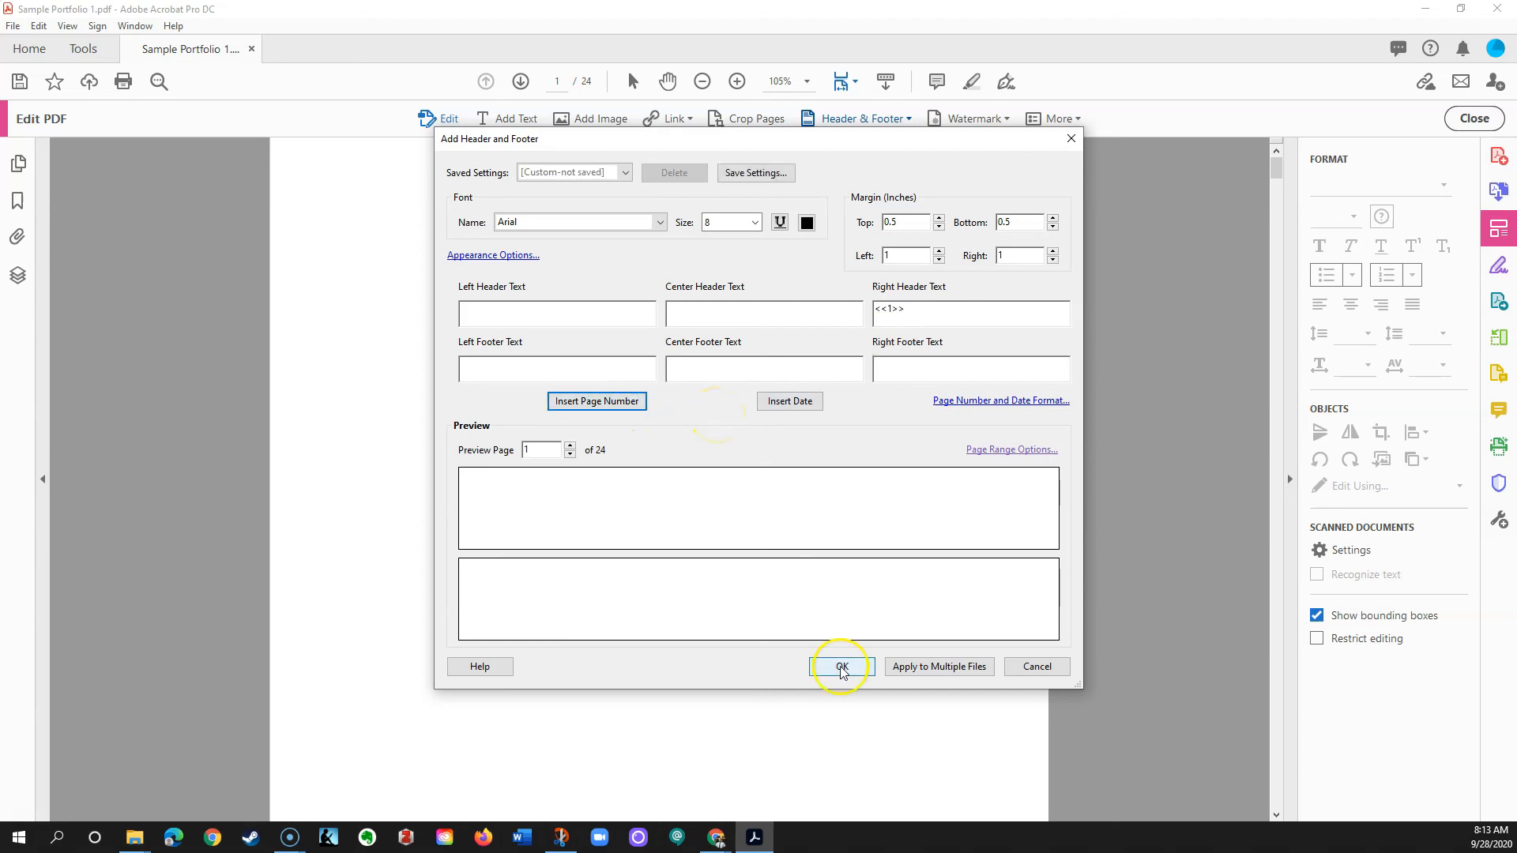
{"action": "scroll", "coordinate": [779, 623], "scroll_direction": "down", "scroll_amount": 15}
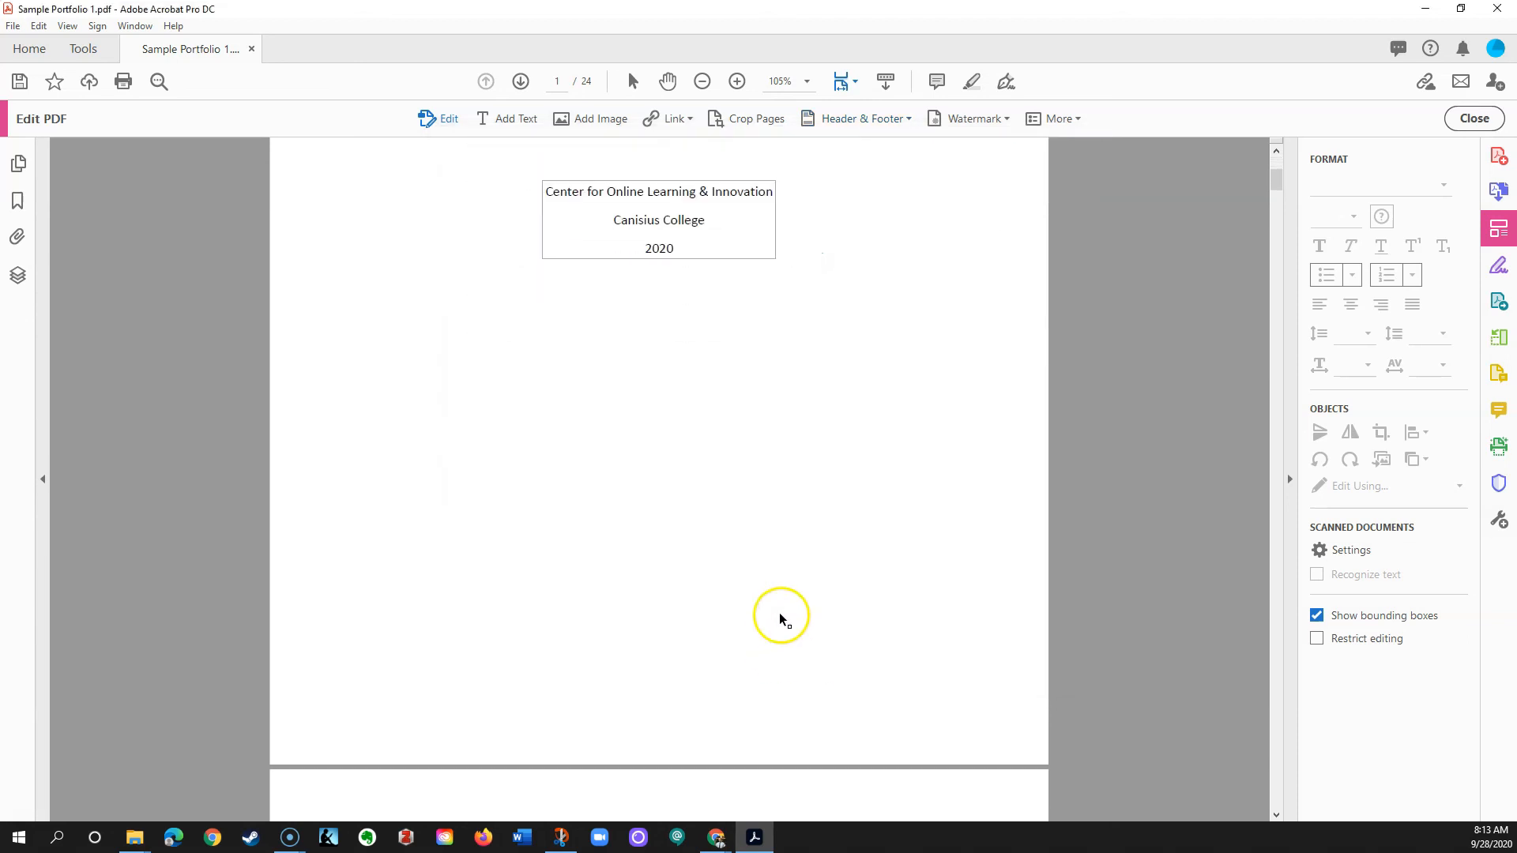
{"action": "scroll", "coordinate": [780, 609], "scroll_direction": "down", "scroll_amount": 5}
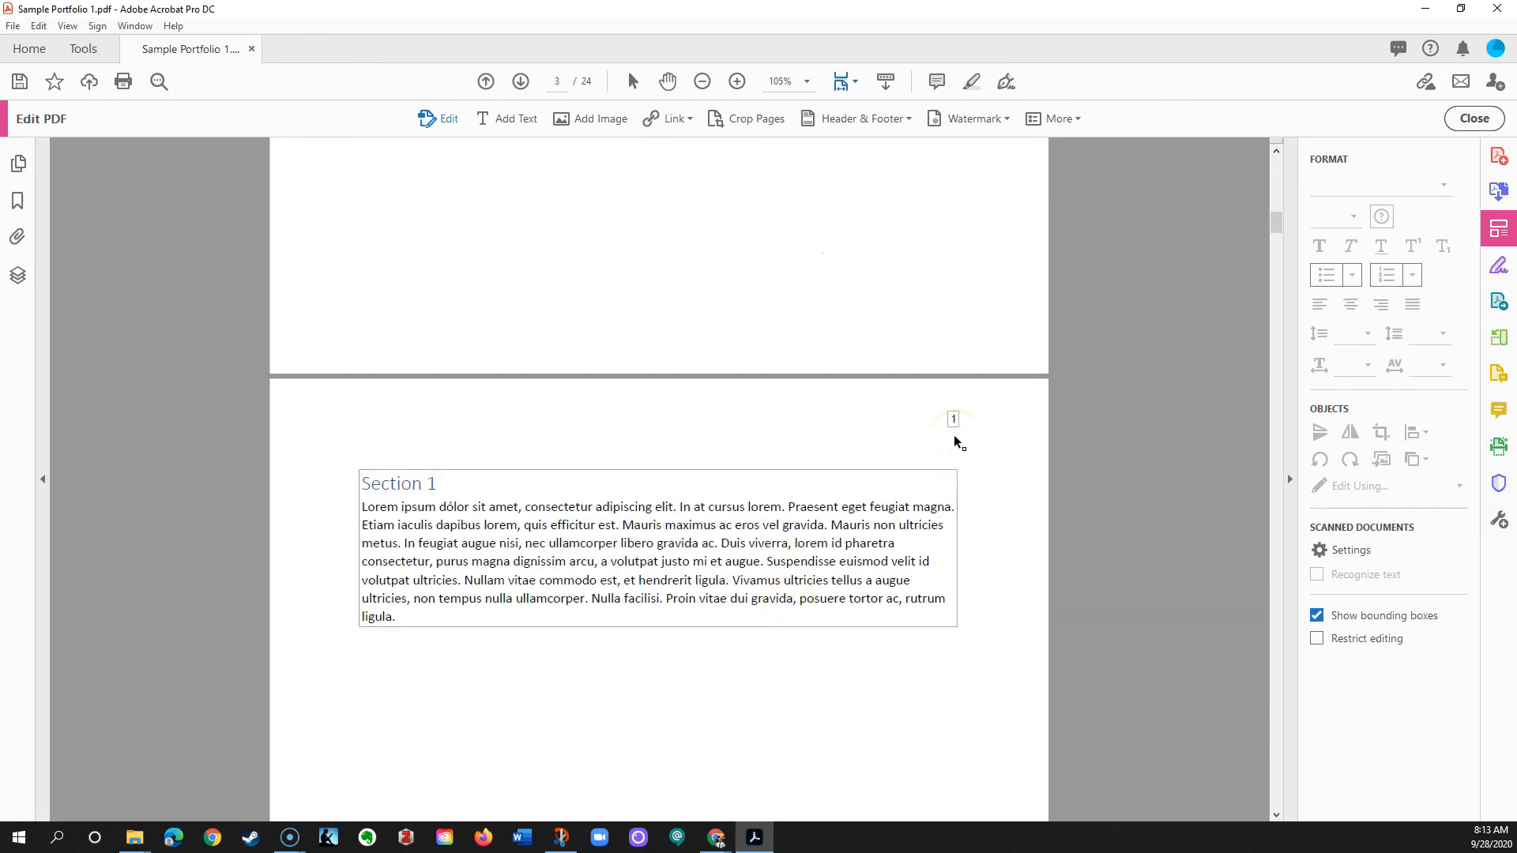
{"action": "scroll", "coordinate": [948, 497], "scroll_direction": "down", "scroll_amount": 10}
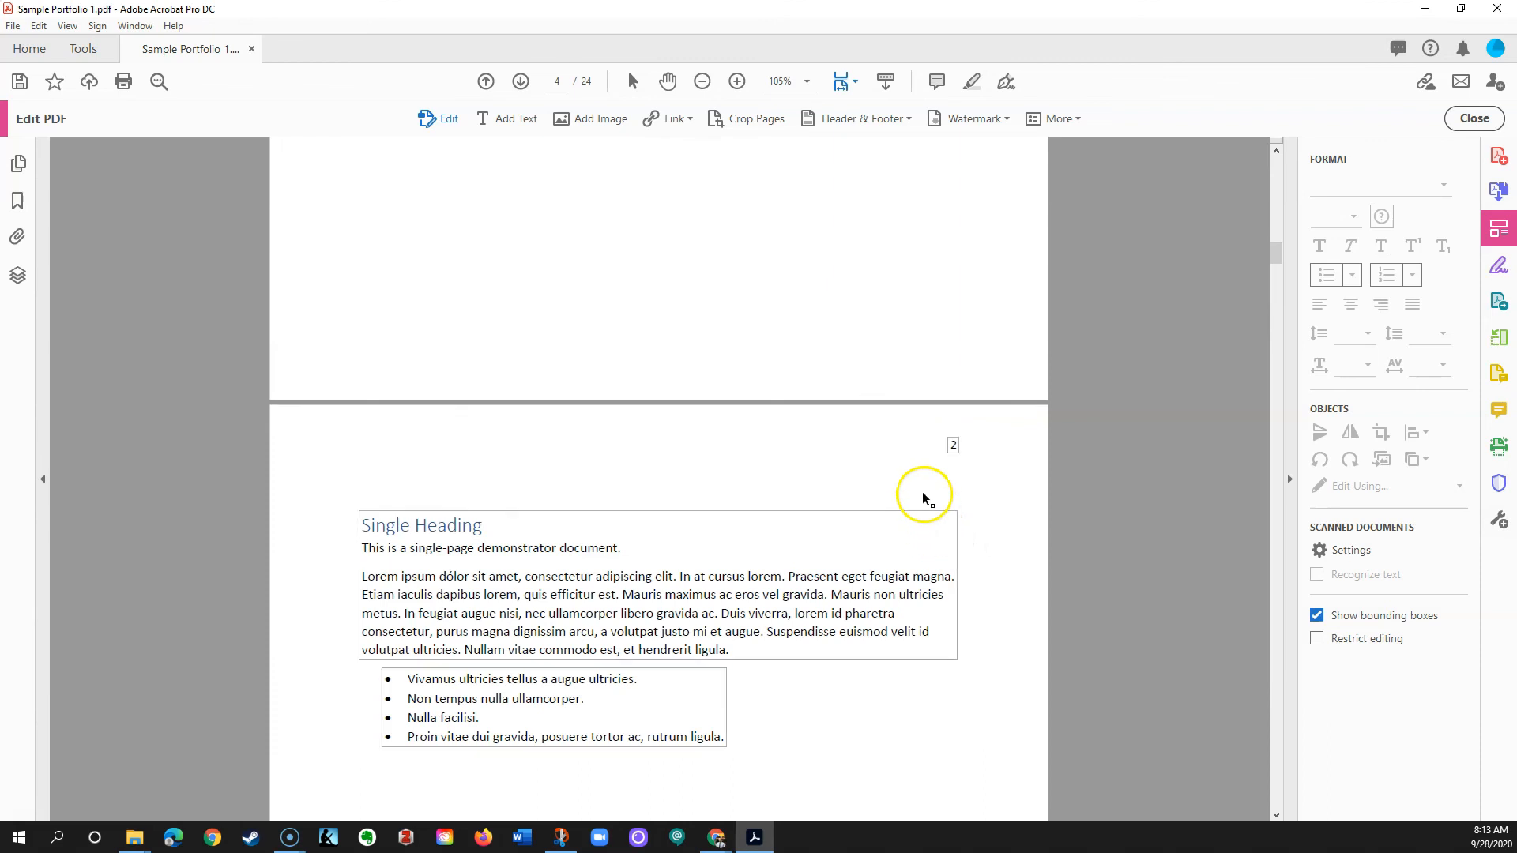
Leave PDF editing mode and return to the title page
{"action": "left_click", "coordinate": [1475, 120]}
{"action": "scroll", "coordinate": [920, 537], "scroll_direction": "up", "scroll_amount": 20}
{"action": "scroll", "coordinate": [923, 528], "scroll_direction": "up", "scroll_amount": 6}
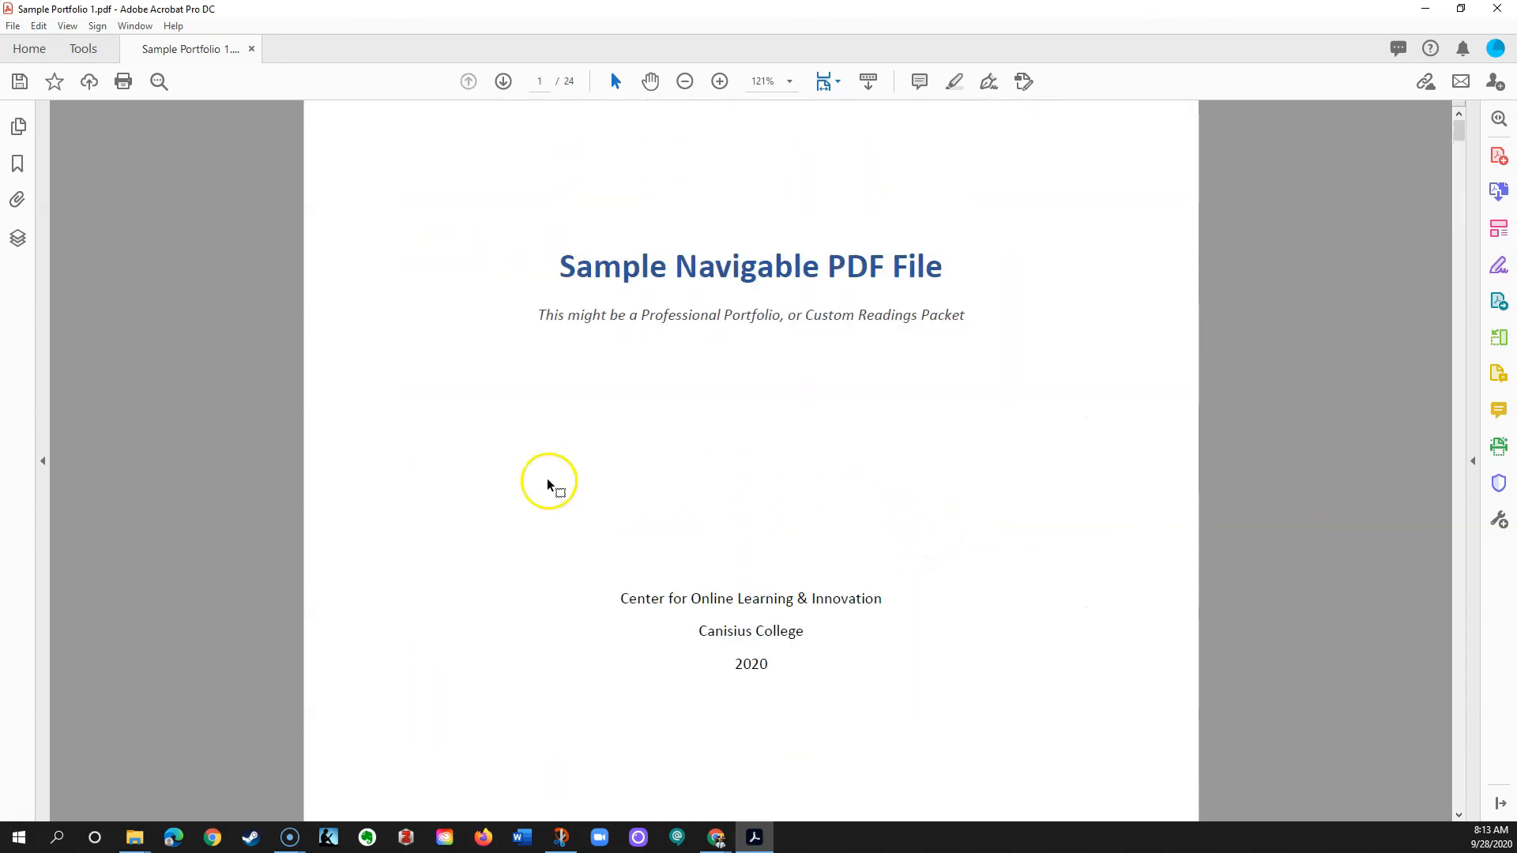